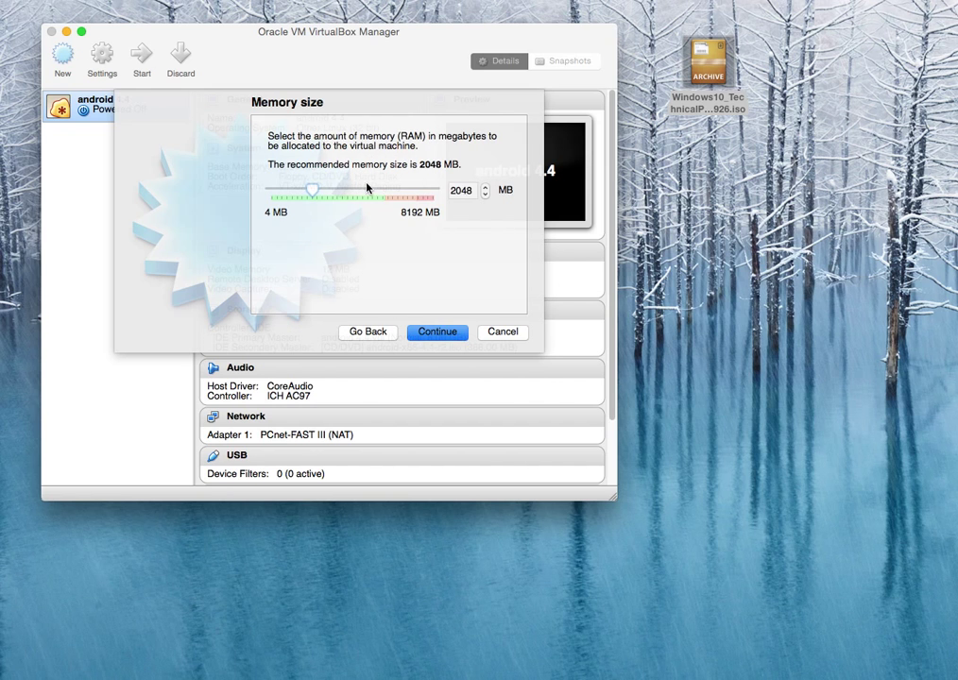
# Give the machine 5410 MB of memory and create a new 25 GB VDI disk named windows 10.
pyautogui.click(379, 194)
pyautogui.click(429, 335)
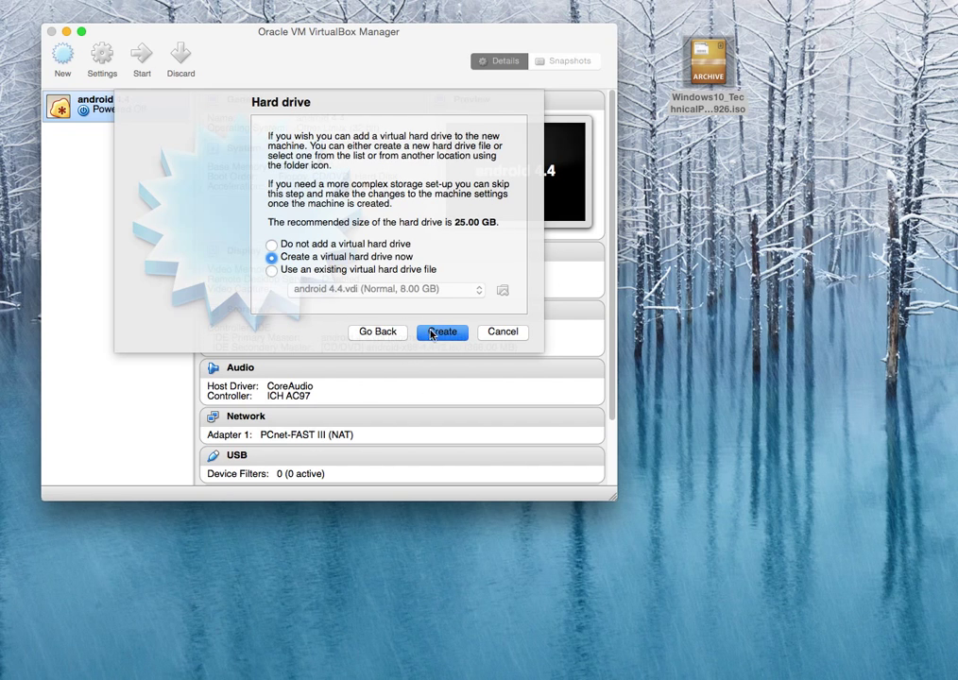
pyautogui.click(442, 333)
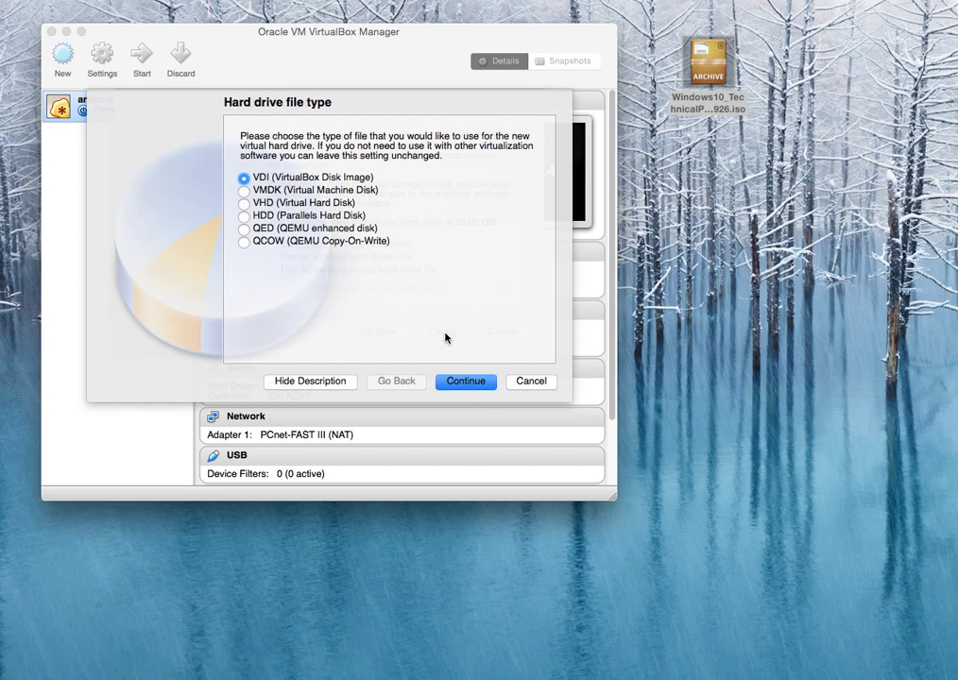
pyautogui.click(470, 385)
pyautogui.click(469, 385)
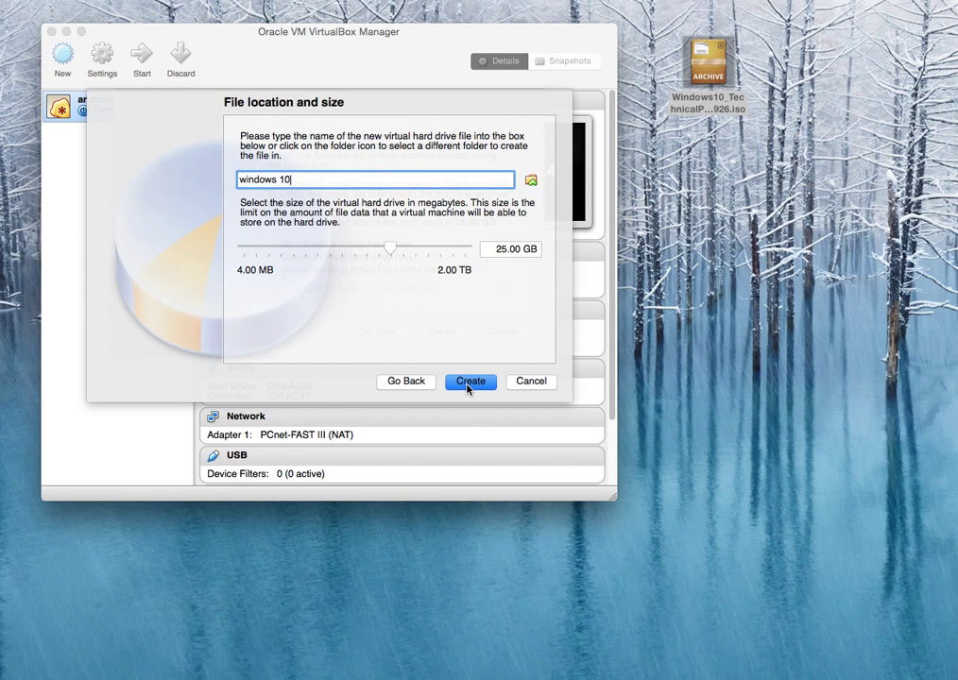
pyautogui.click(469, 383)
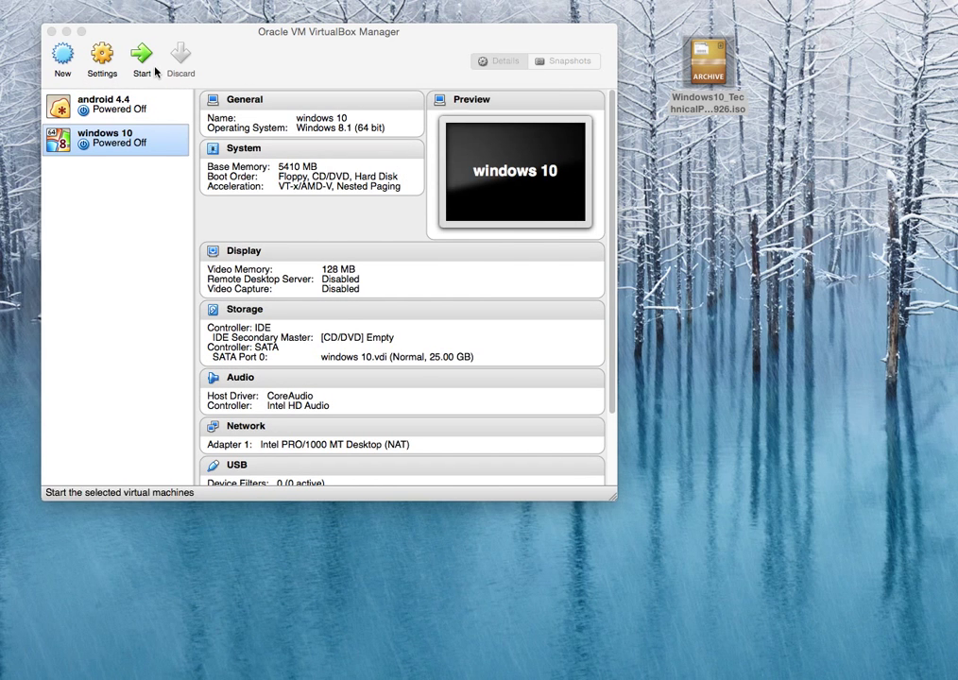
# In System > Processor settings, set 4 processors and an 88% execution cap, then save.
pyautogui.click(99, 68)
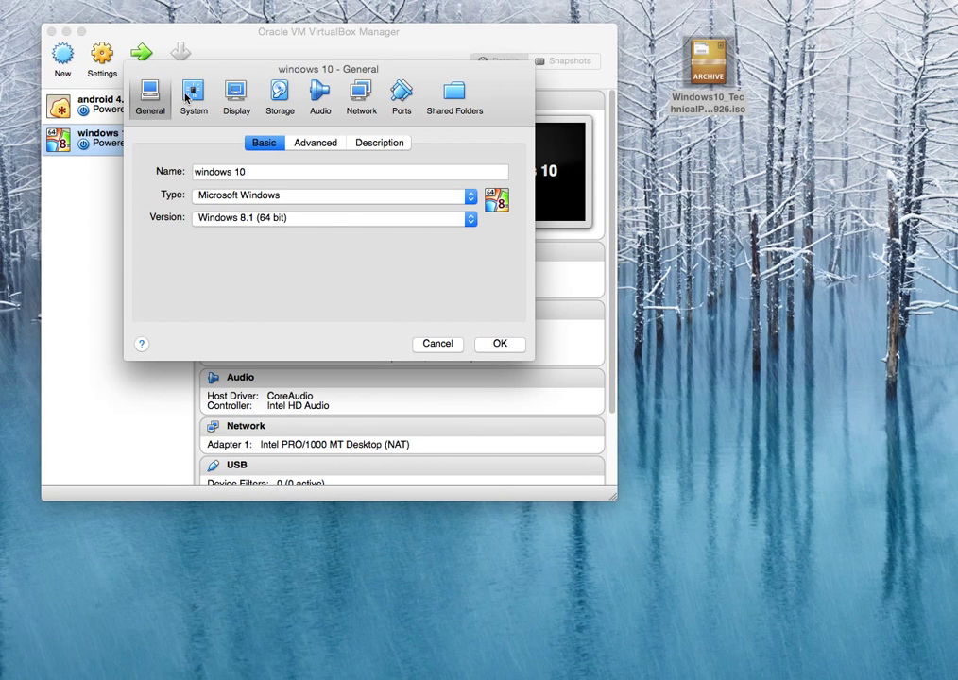
pyautogui.click(195, 104)
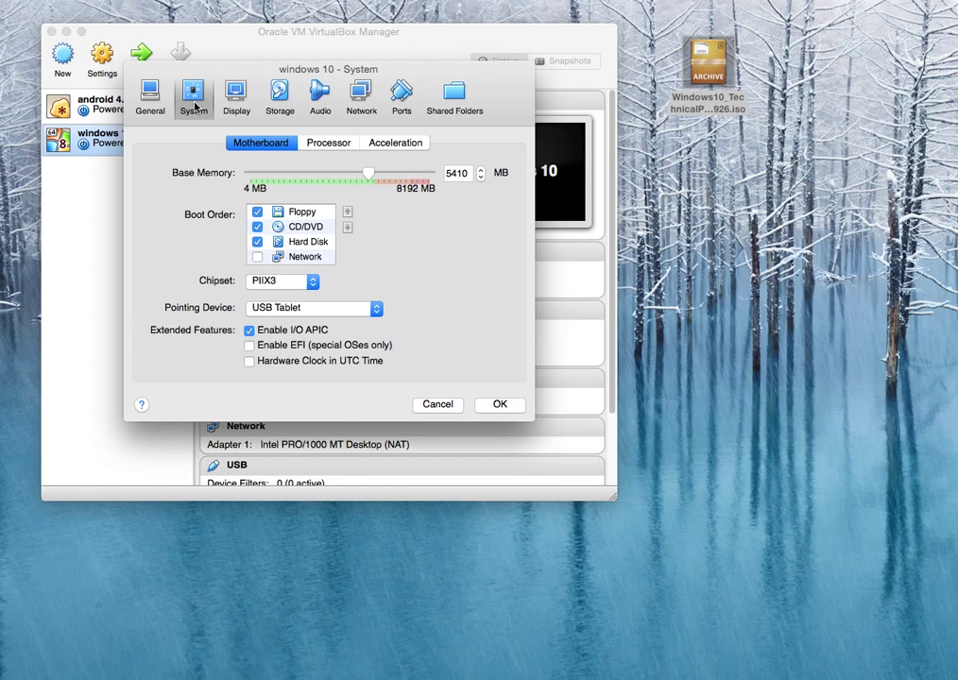
pyautogui.click(318, 145)
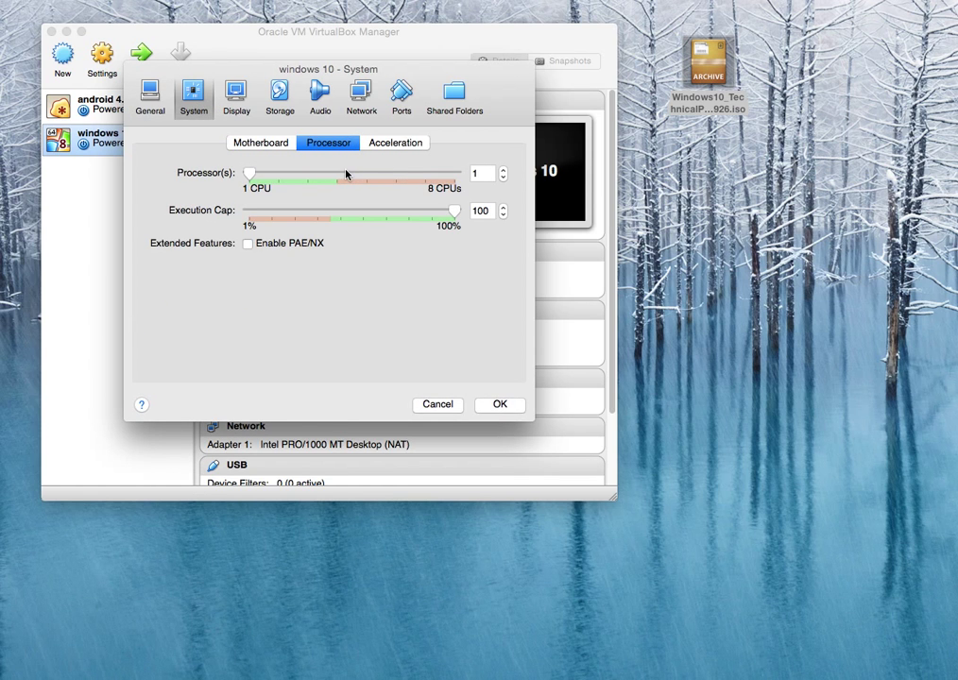
pyautogui.moveTo(249, 174); pyautogui.dragTo(338, 174)
pyautogui.moveTo(454, 211); pyautogui.dragTo(433, 220)
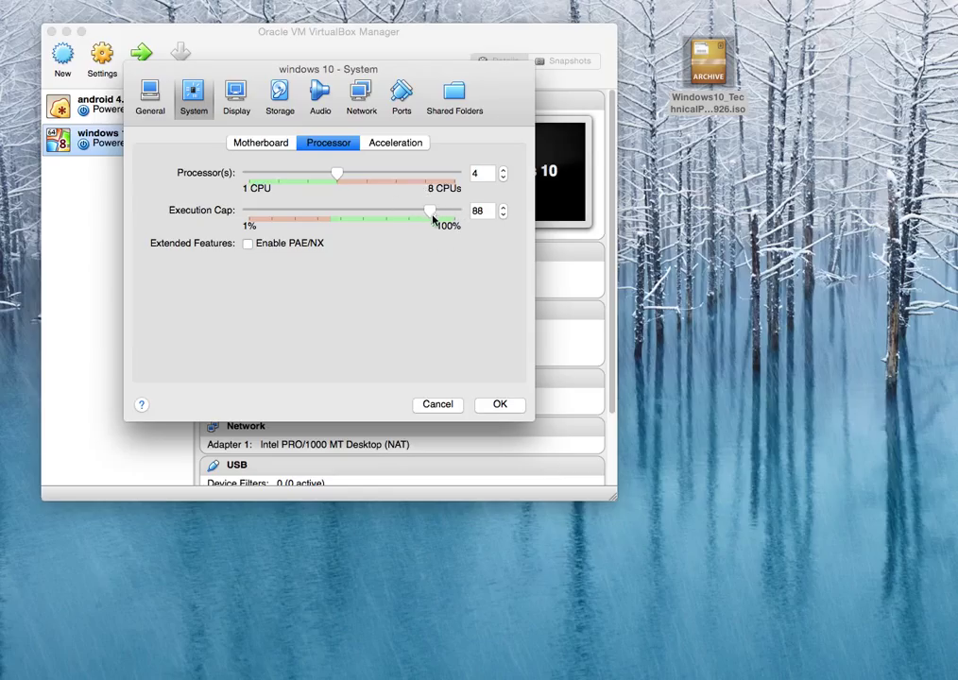
pyautogui.click(491, 403)
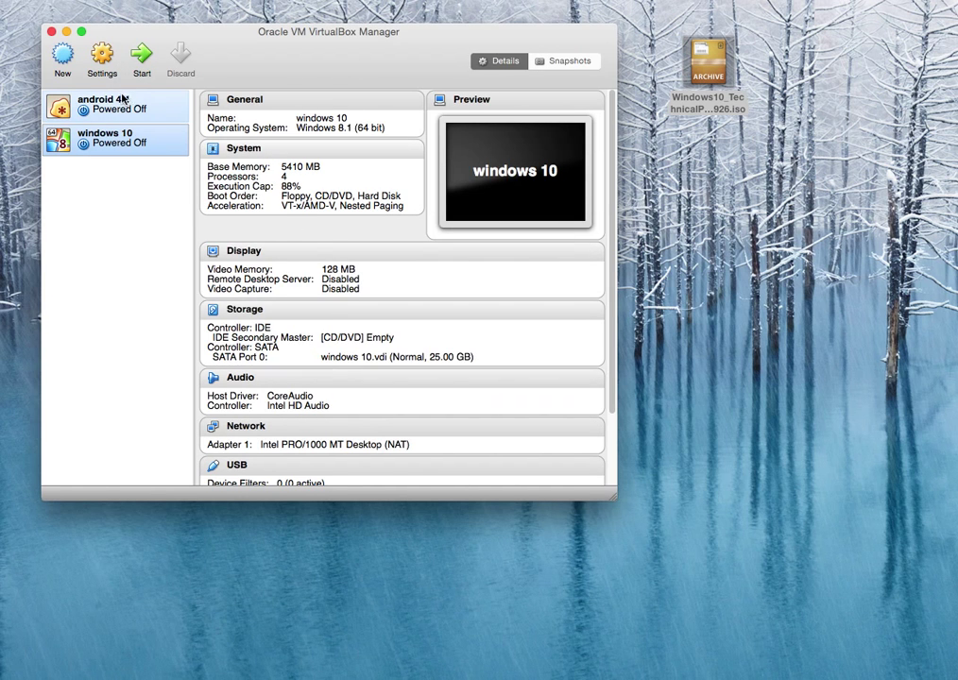
# Add a CD/DVD drive on Controller: IDE loaded with Windows10_TechnicalPreview_x64_EN-US_9926.iso and save.
pyautogui.rightClick(128, 145)
pyautogui.click(151, 156)
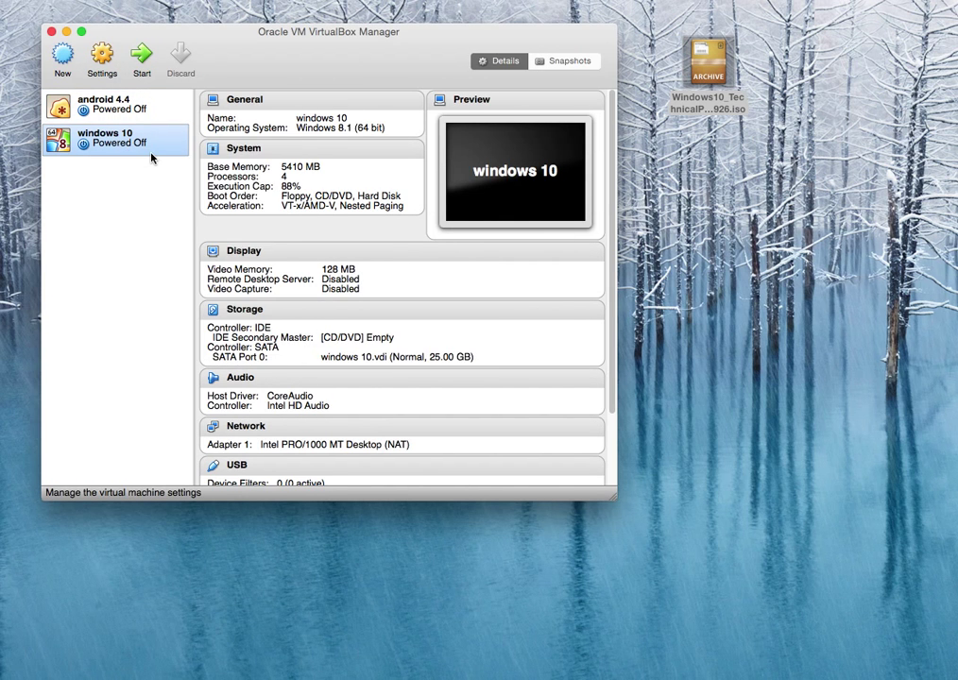
pyautogui.click(283, 99)
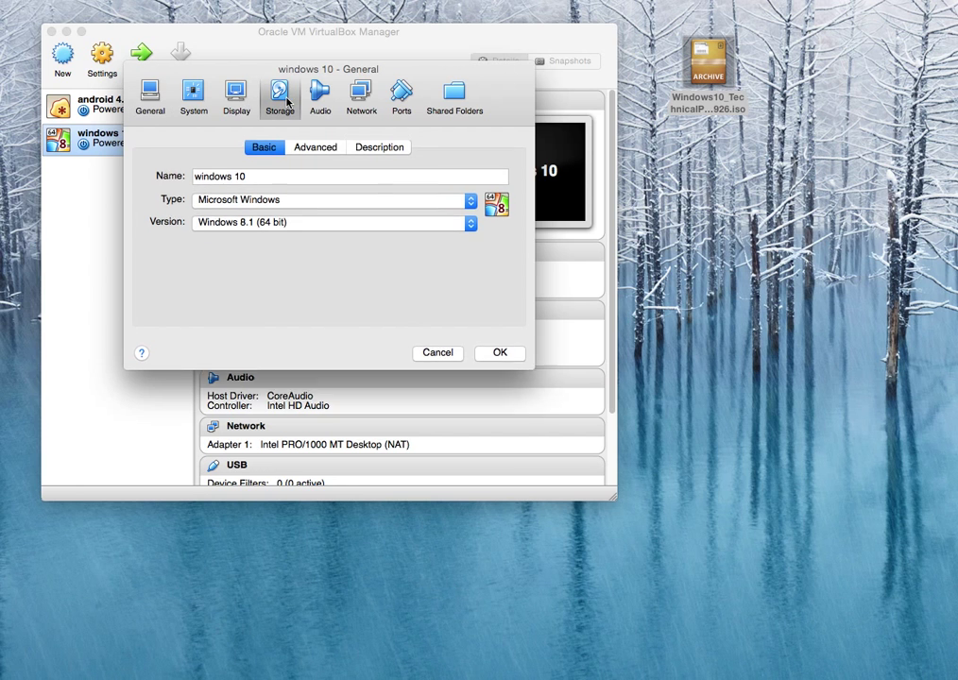
pyautogui.click(278, 163)
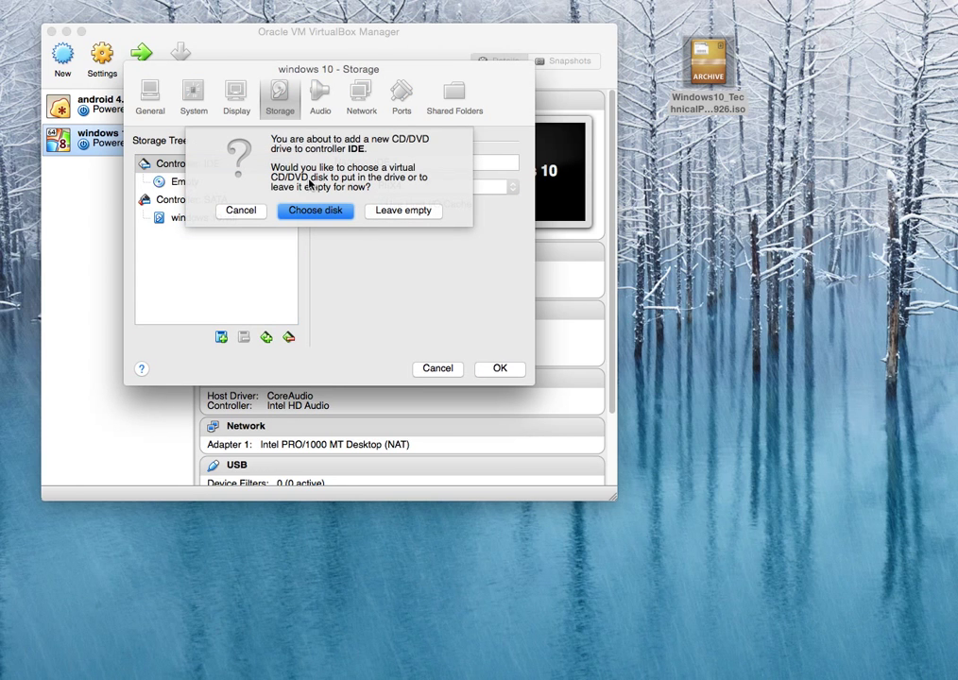
pyautogui.click(321, 209)
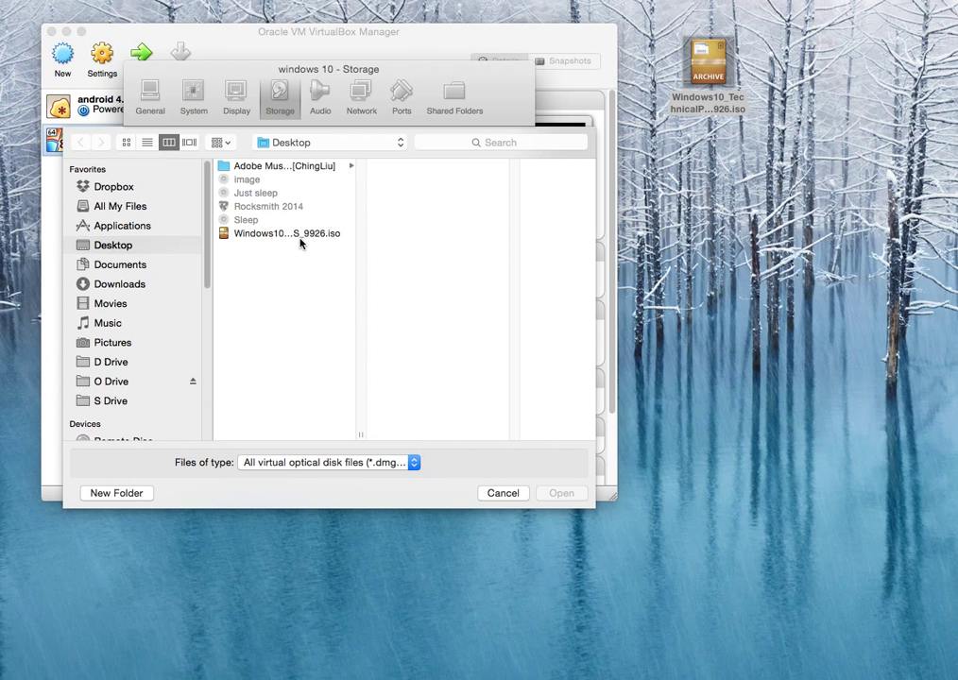
pyautogui.click(299, 236)
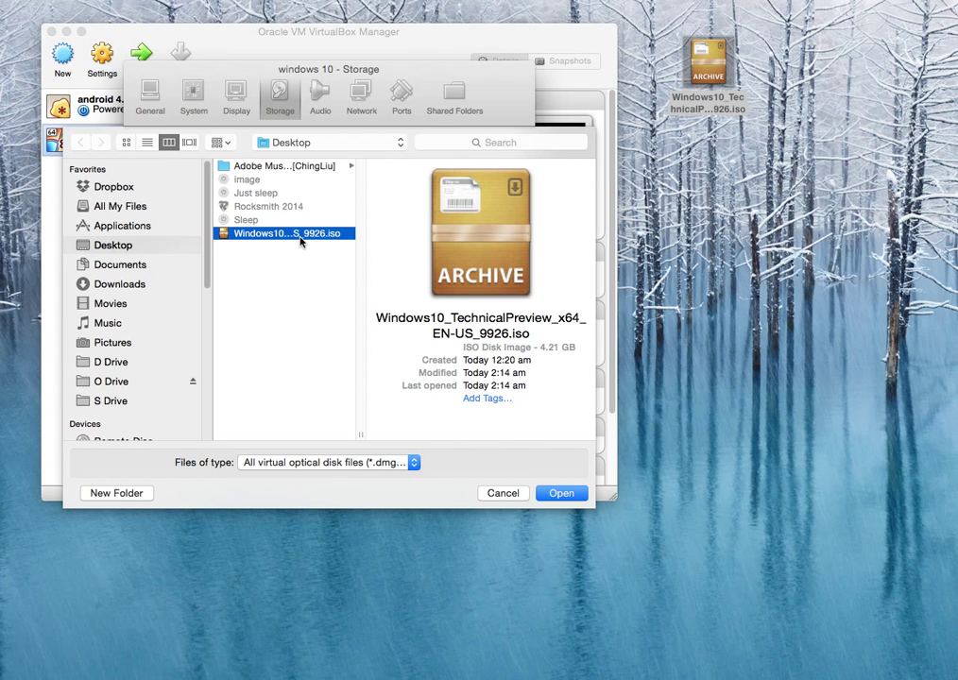
pyautogui.click(561, 493)
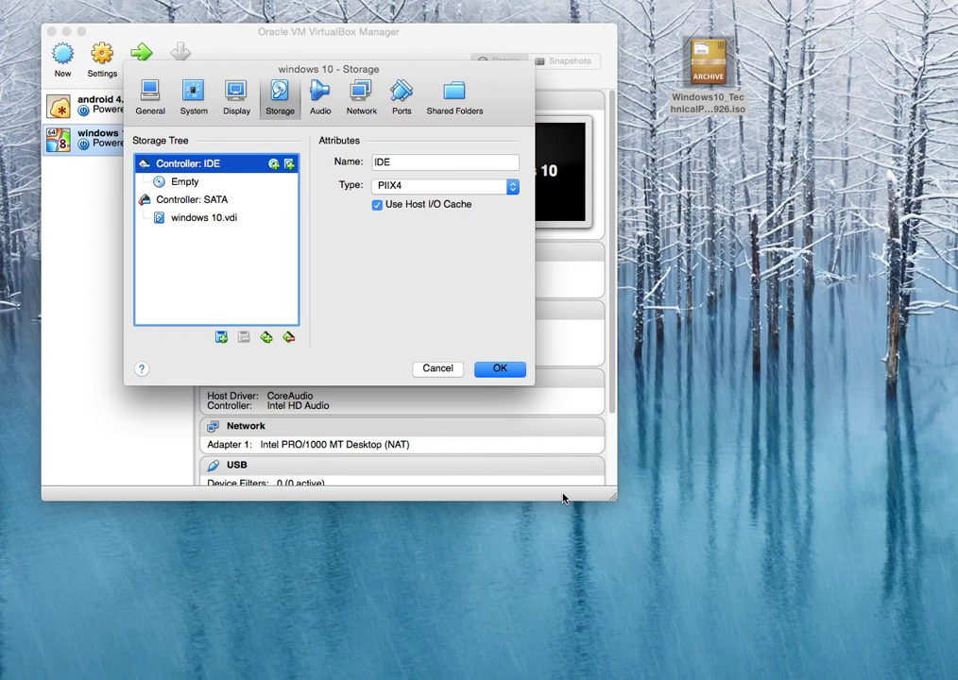
pyautogui.click(500, 370)
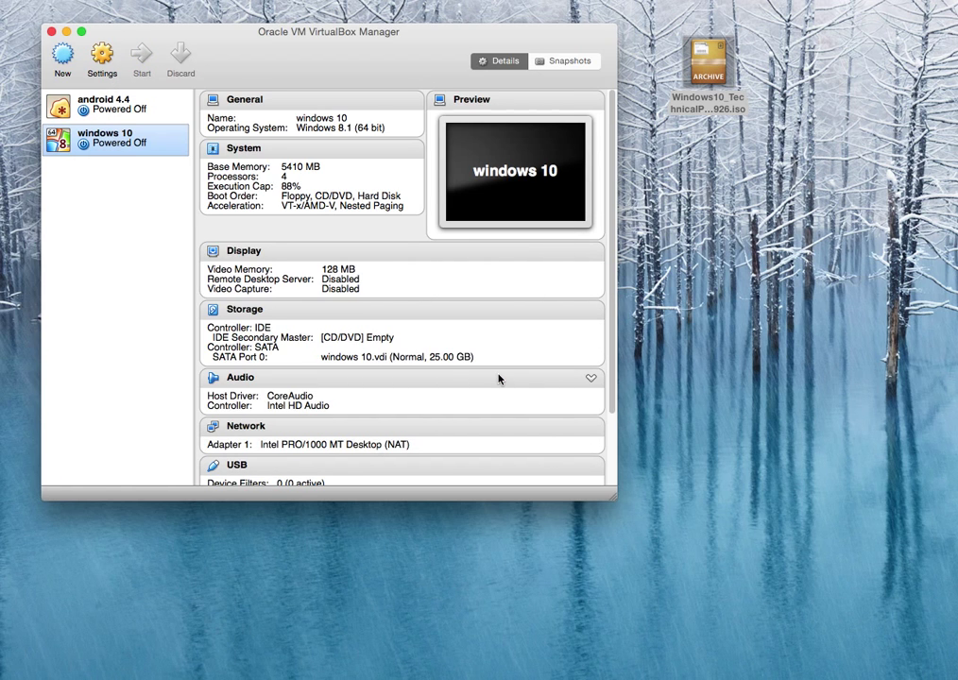
# Start the windows 10 machine and move its window to the upper left, fully in view.
pyautogui.click(140, 54)
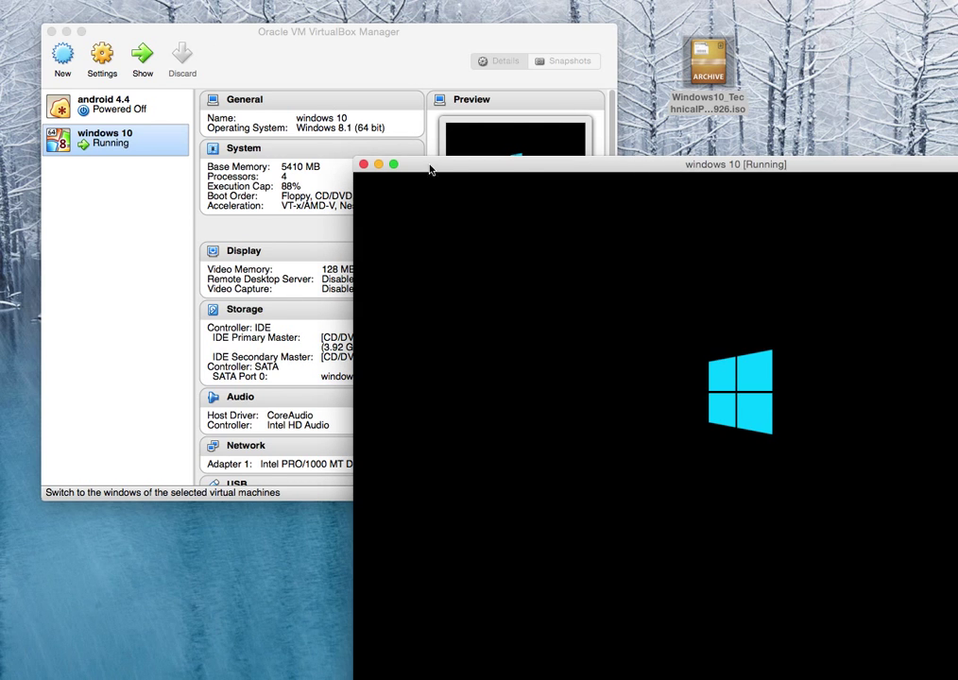
pyautogui.click(351, 142)
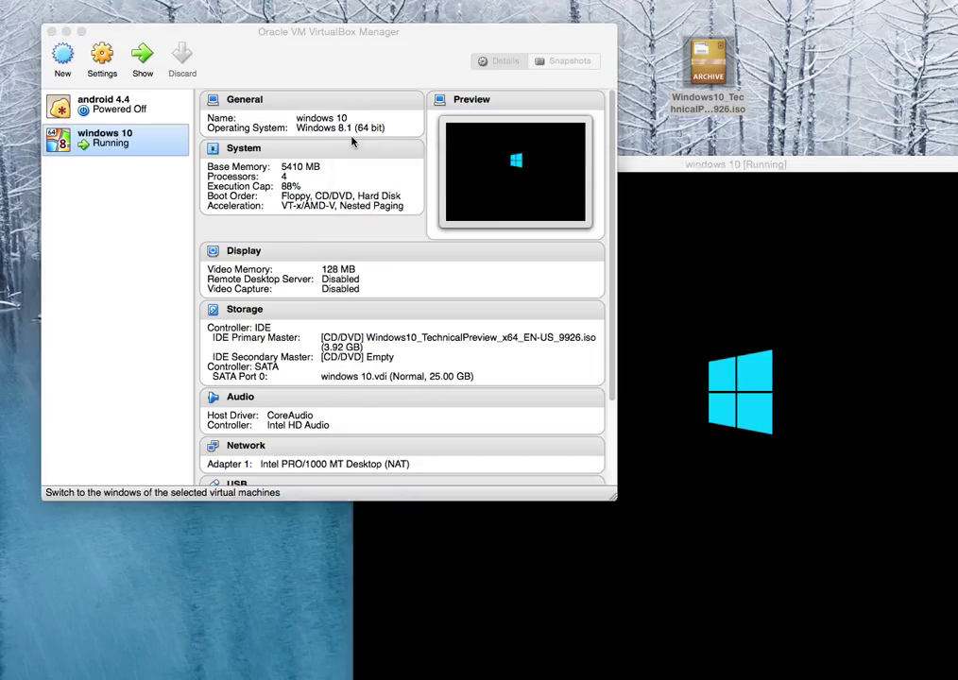
pyautogui.click(813, 260)
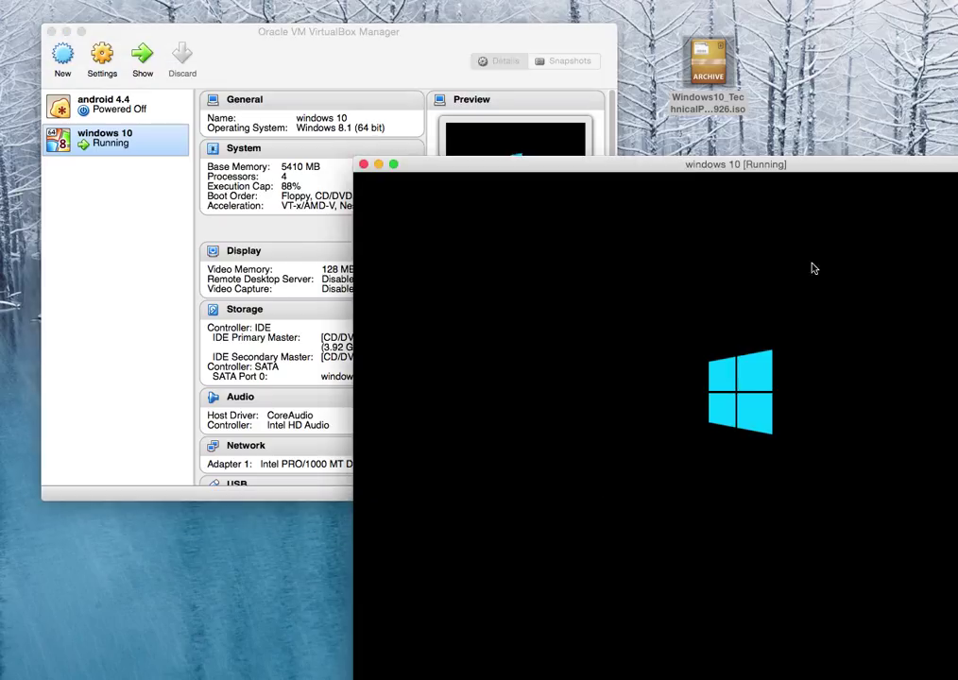
pyautogui.moveTo(805, 169); pyautogui.dragTo(550, 38)
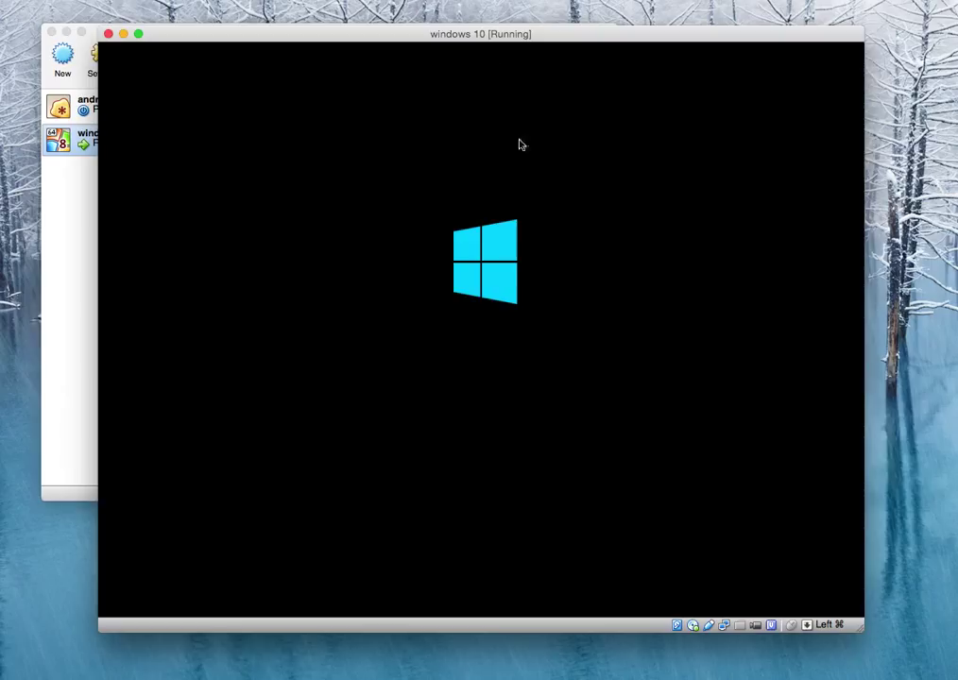
# Hand keyboard and mouse control to the guest and dismiss the Trash confirmation dialog.
pyautogui.click(574, 262)
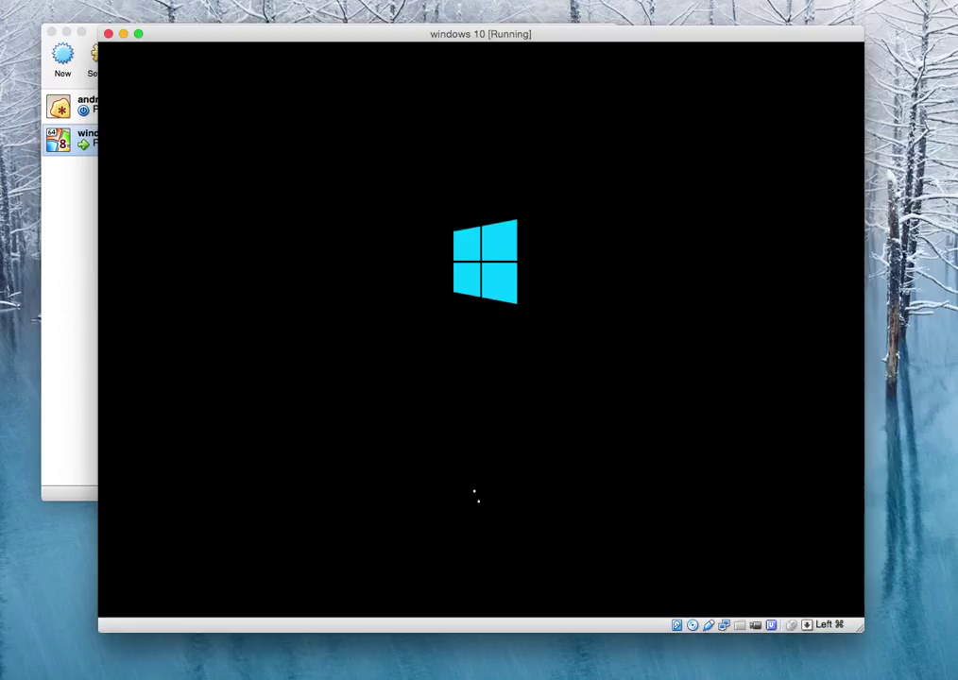
pyautogui.press('shift+super+BackSpace')
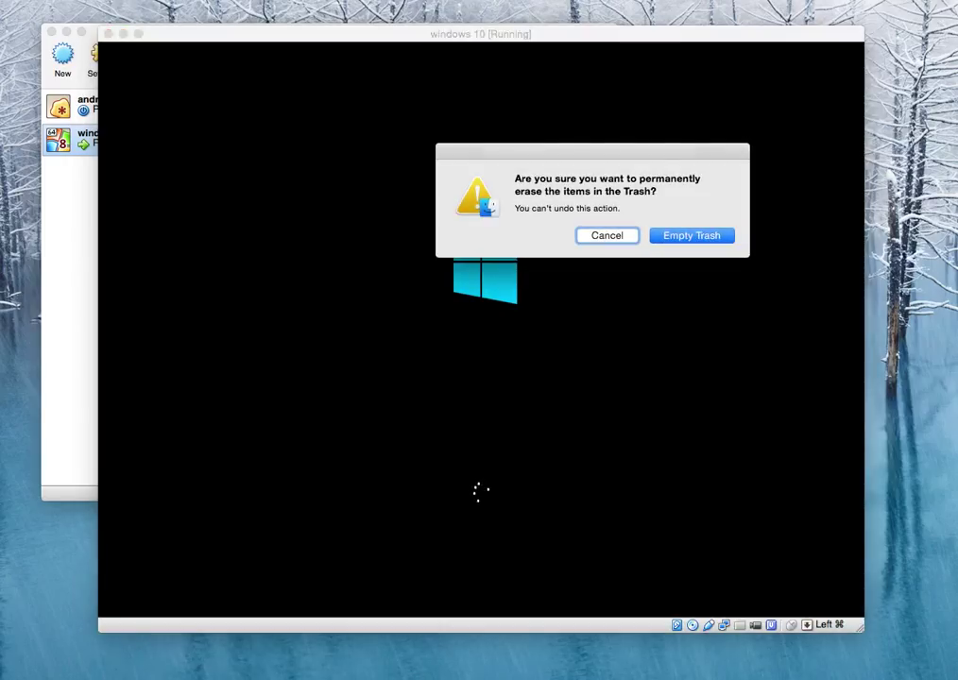
pyautogui.click(715, 236)
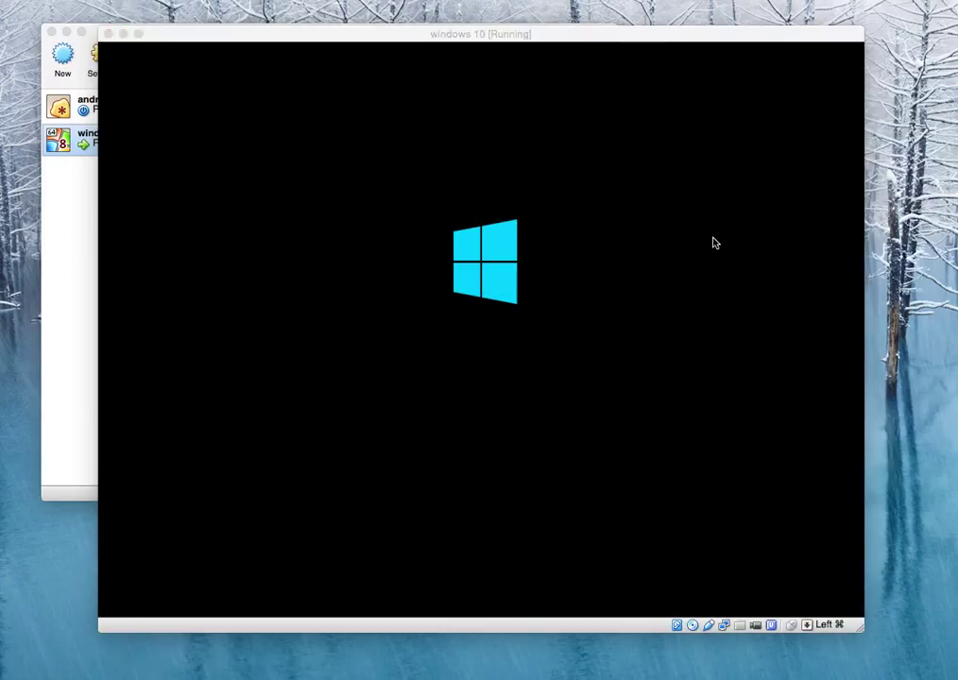
# Untick Connect Network Adapter in the VM's status-bar network menu, then return to the guest.
pyautogui.rightClick(724, 626)
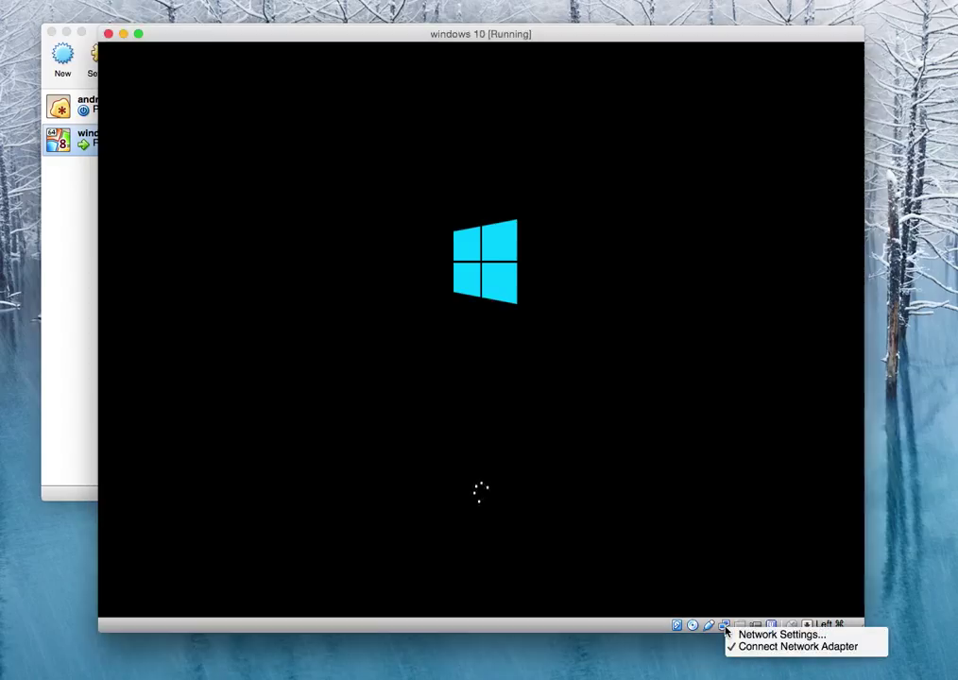
pyautogui.click(780, 652)
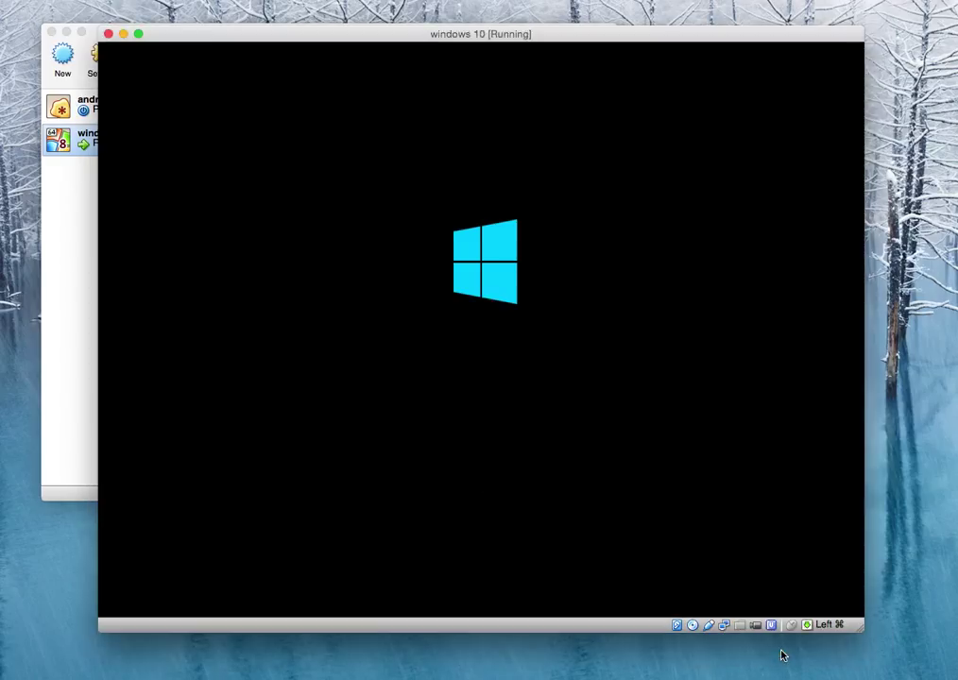
pyautogui.rightClick(728, 629)
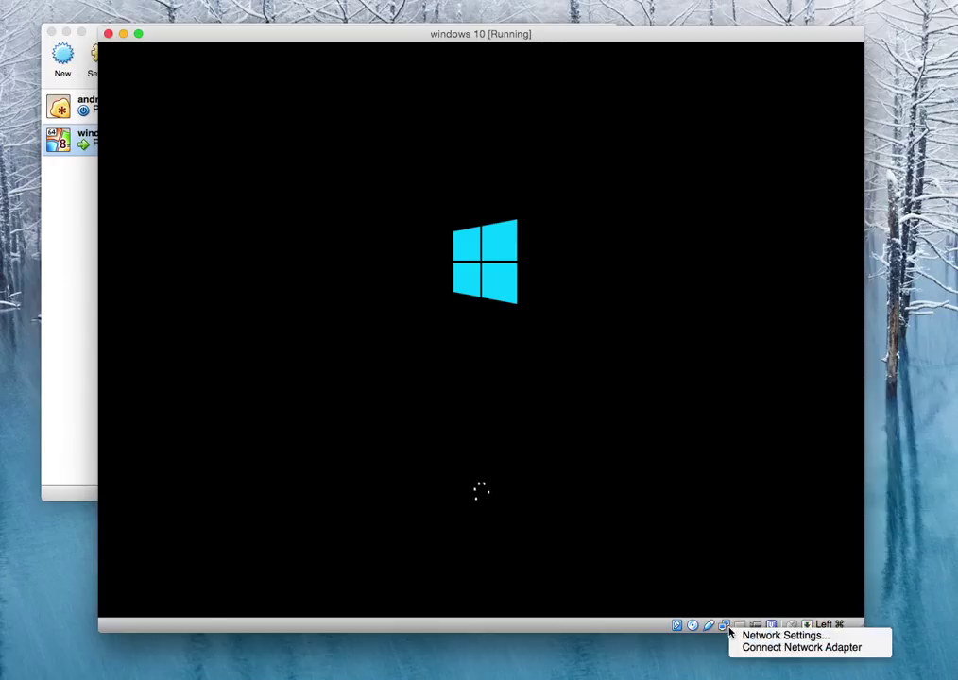
pyautogui.click(830, 550)
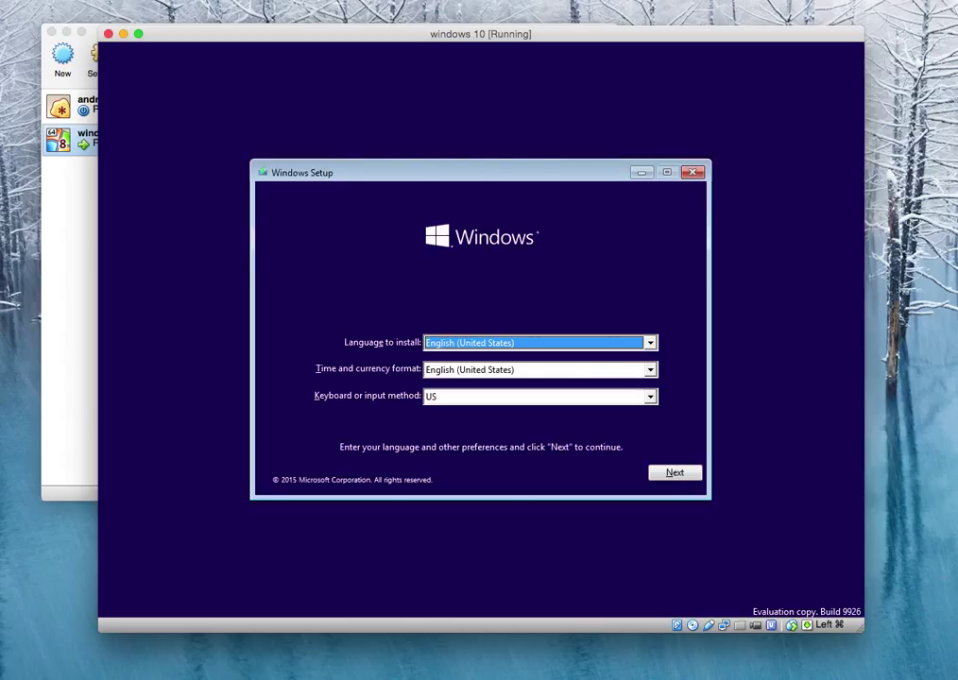
# Keep default language settings, accept the license, and run a Custom install onto Drive 0 Unallocated Space.
pyautogui.click(667, 475)
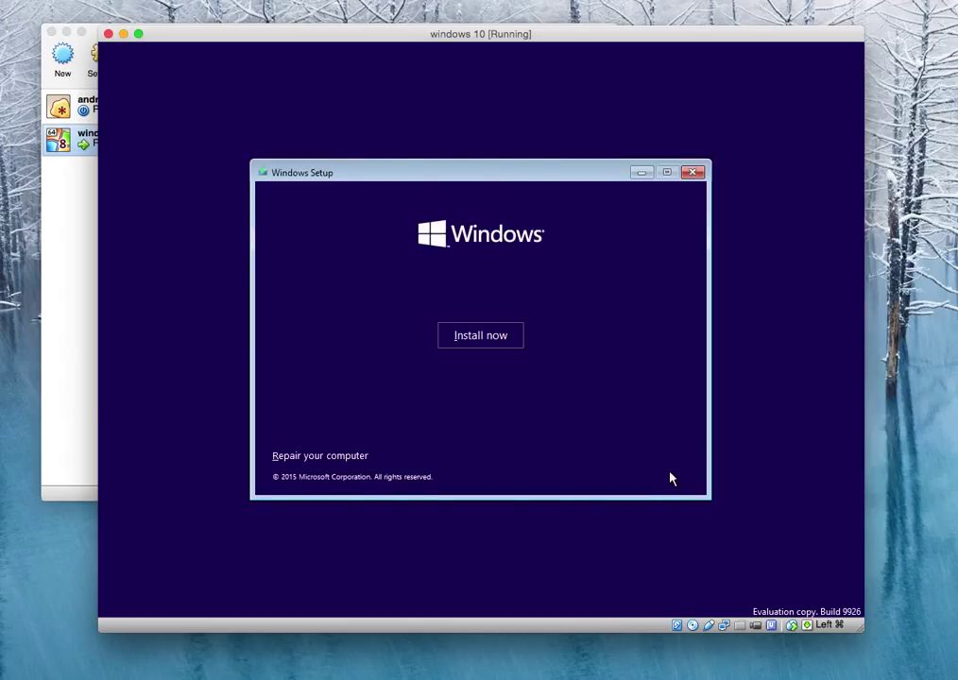
pyautogui.click(462, 340)
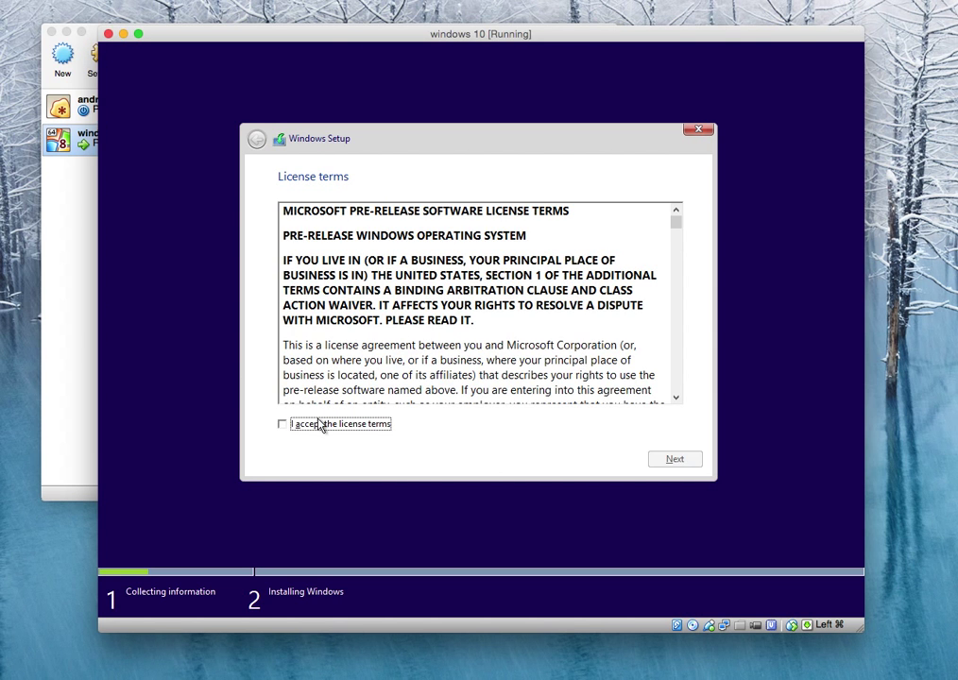
pyautogui.click(320, 425)
pyautogui.click(684, 461)
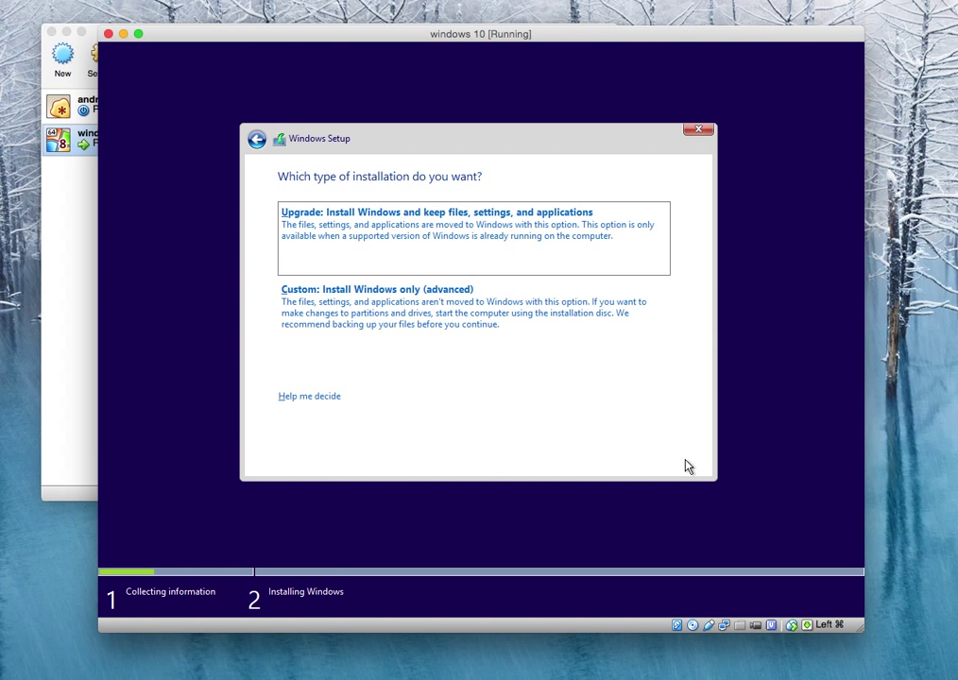
pyautogui.click(379, 322)
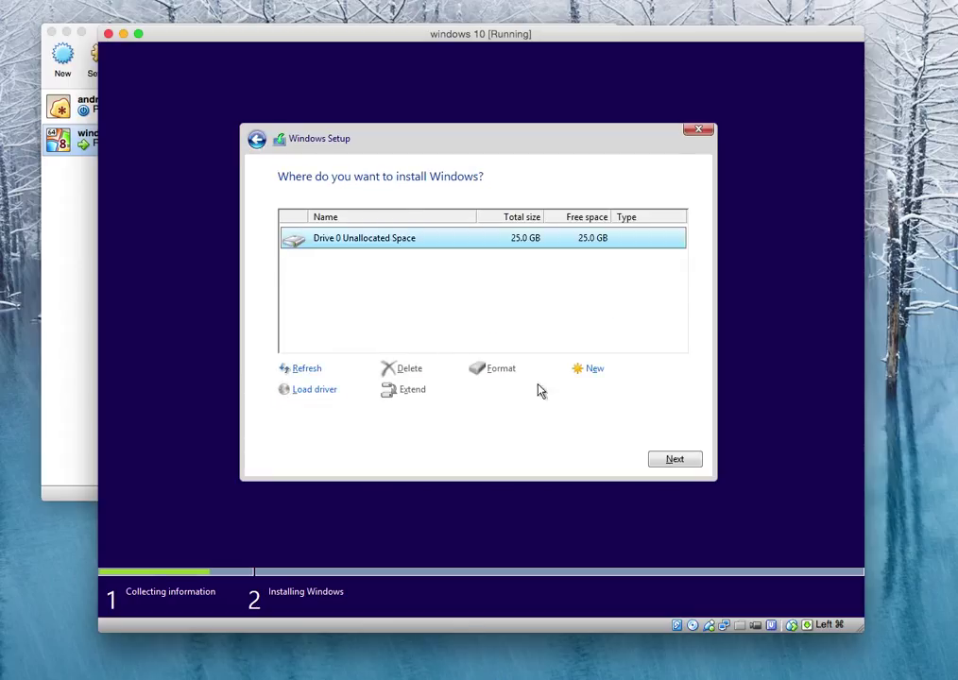
pyautogui.click(665, 457)
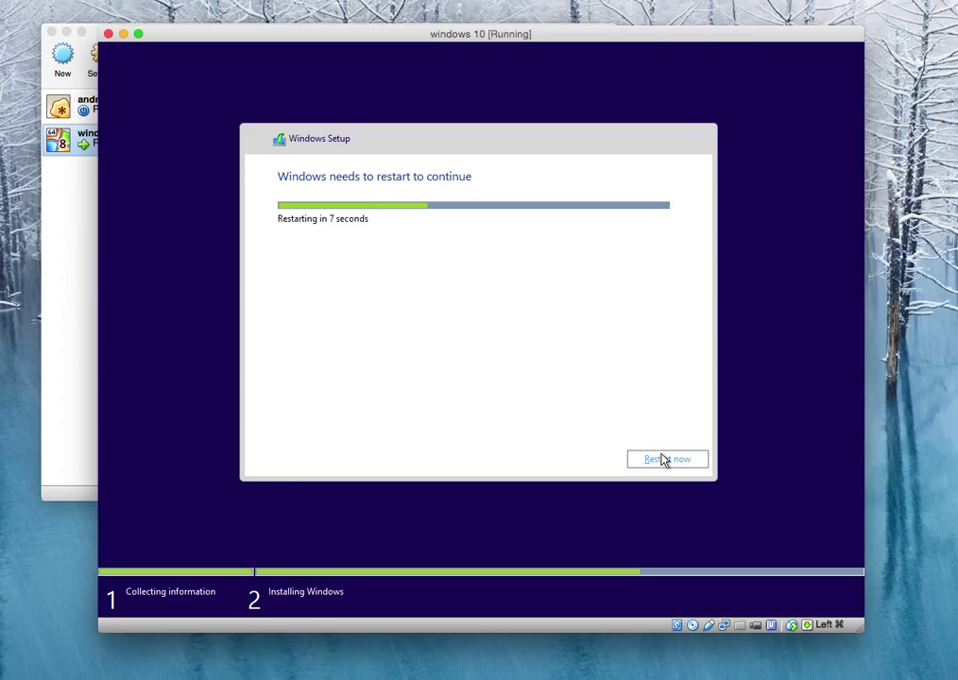
# Choose Restart now in the Windows Setup dialog to reboot the VM.
pyautogui.click(664, 461)
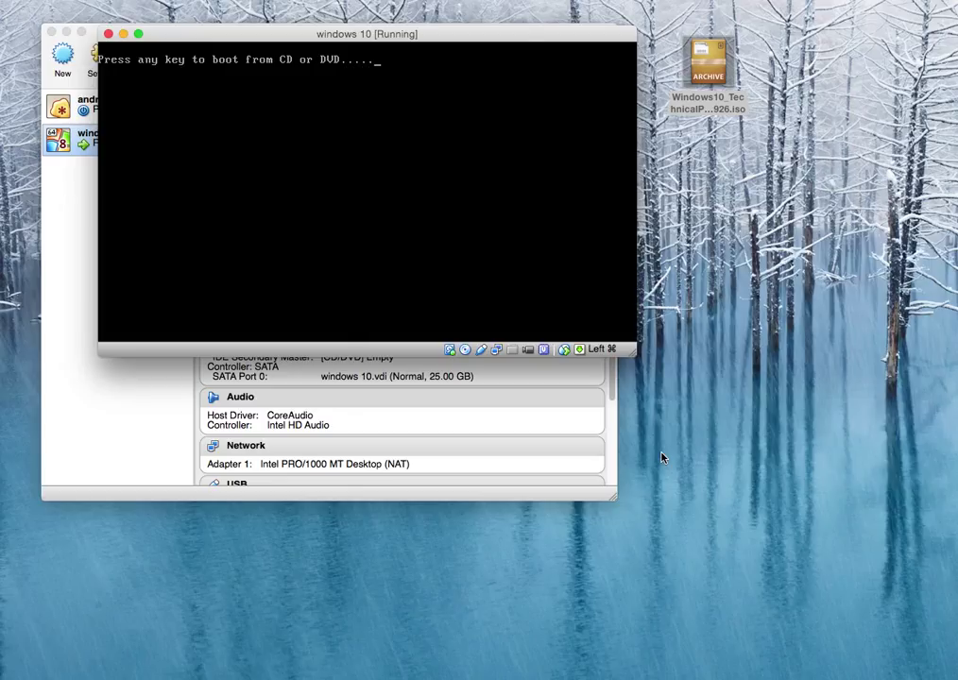
# Boot from the installation disc, close the network menu unchanged, and refocus the guest.
pyautogui.press('Return')
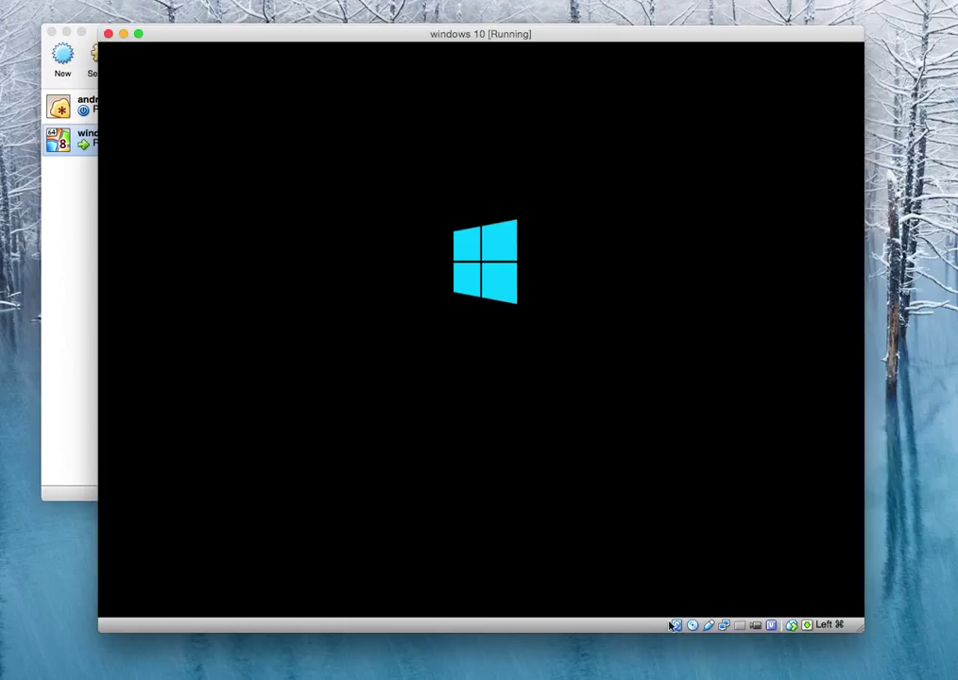
pyautogui.click(725, 625)
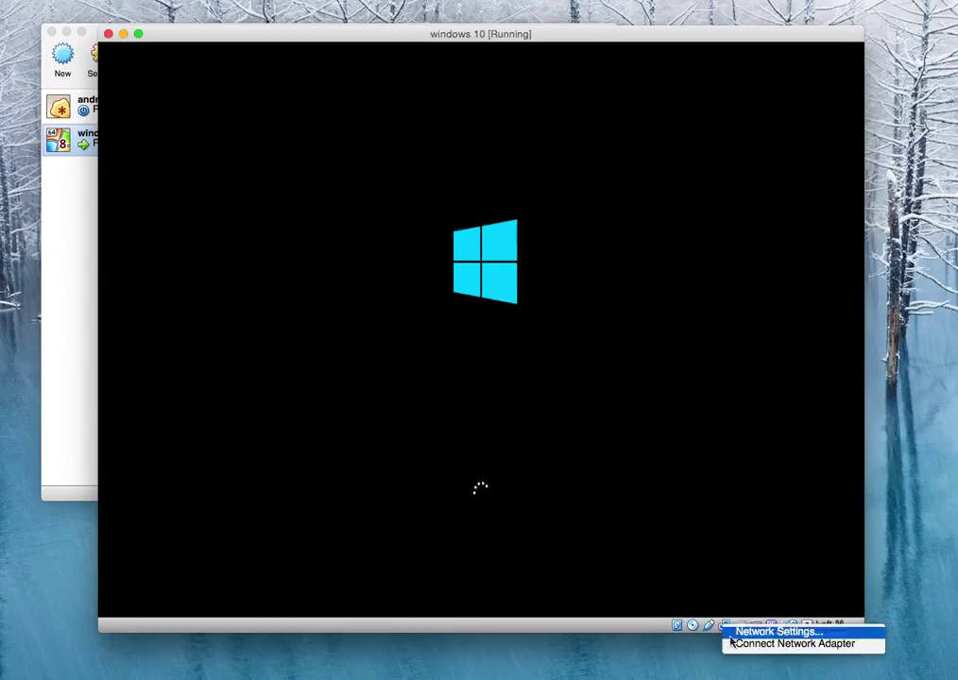
pyautogui.click(552, 652)
pyautogui.click(595, 508)
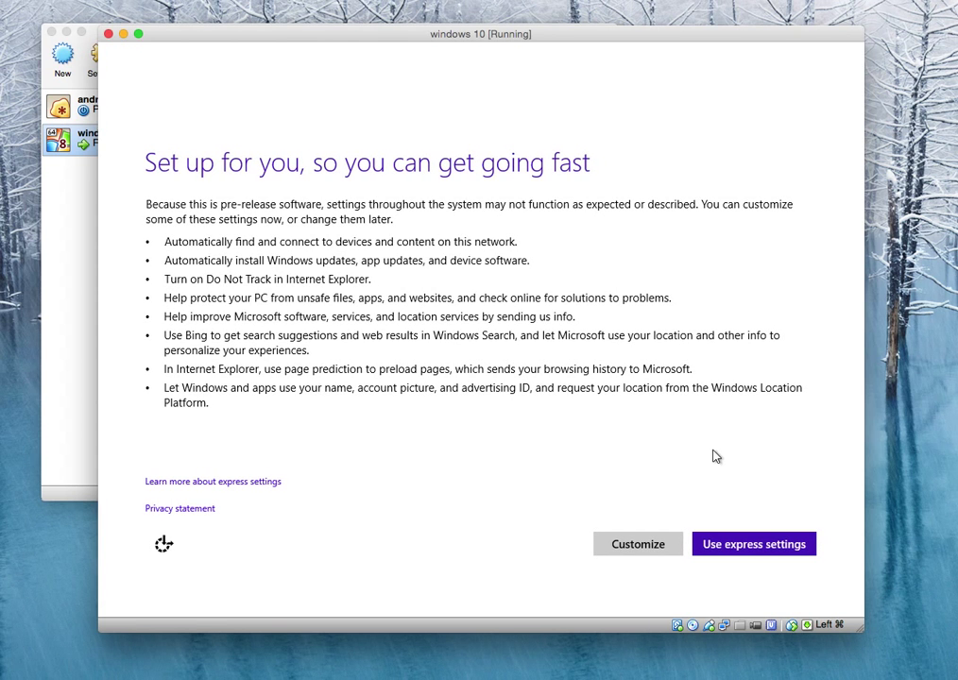
# Use express settings, then create the local account with a user name, password, confirmation and hint.
pyautogui.click(739, 552)
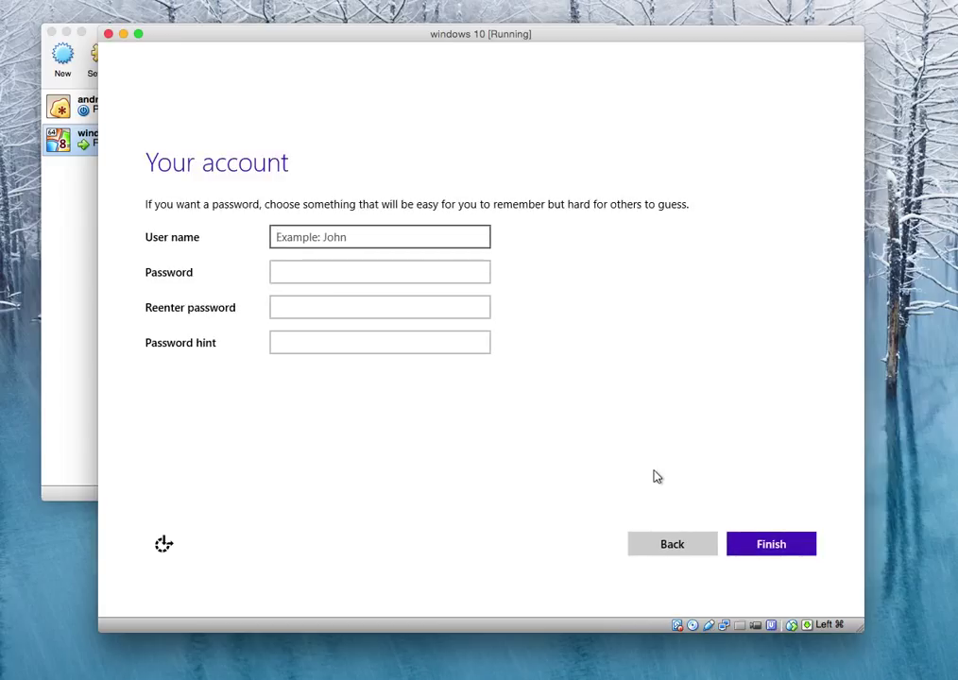
pyautogui.press('Tab')
pyautogui.press('Tab')
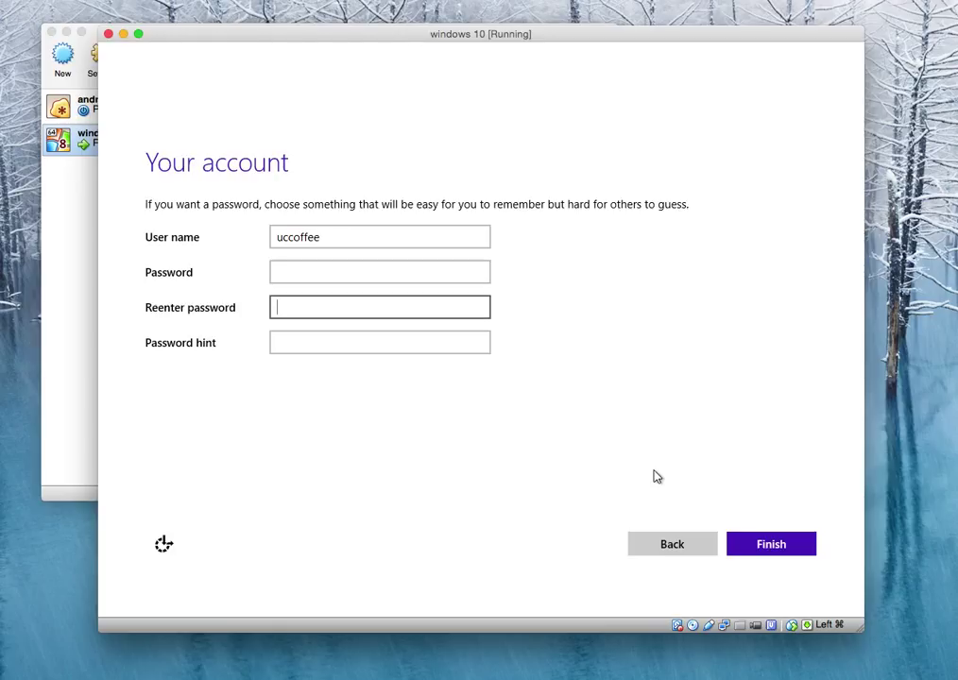
pyautogui.press('Tab')
pyautogui.hotkey('shift', 'Tab')
pyautogui.hotkey('shift', 'Tab')
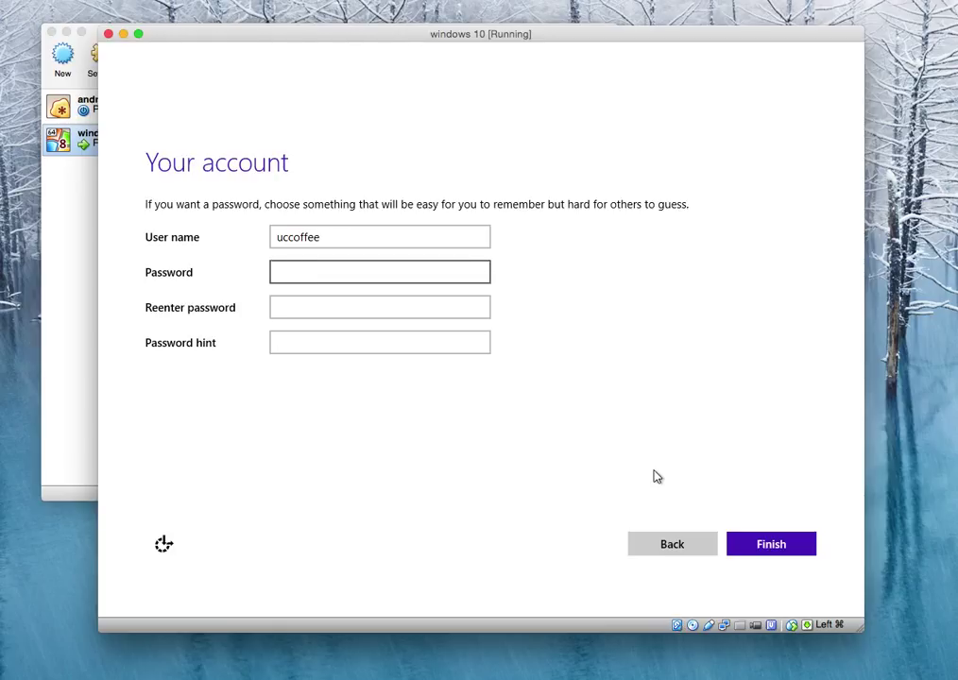
pyautogui.press('Tab')
pyautogui.press('Tab')
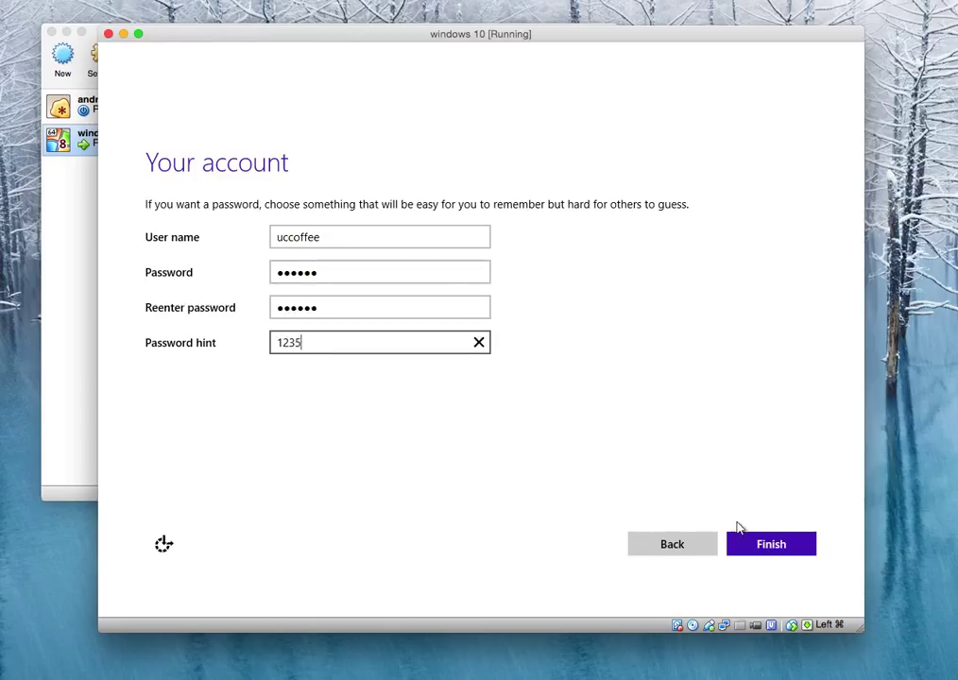
pyautogui.click(762, 555)
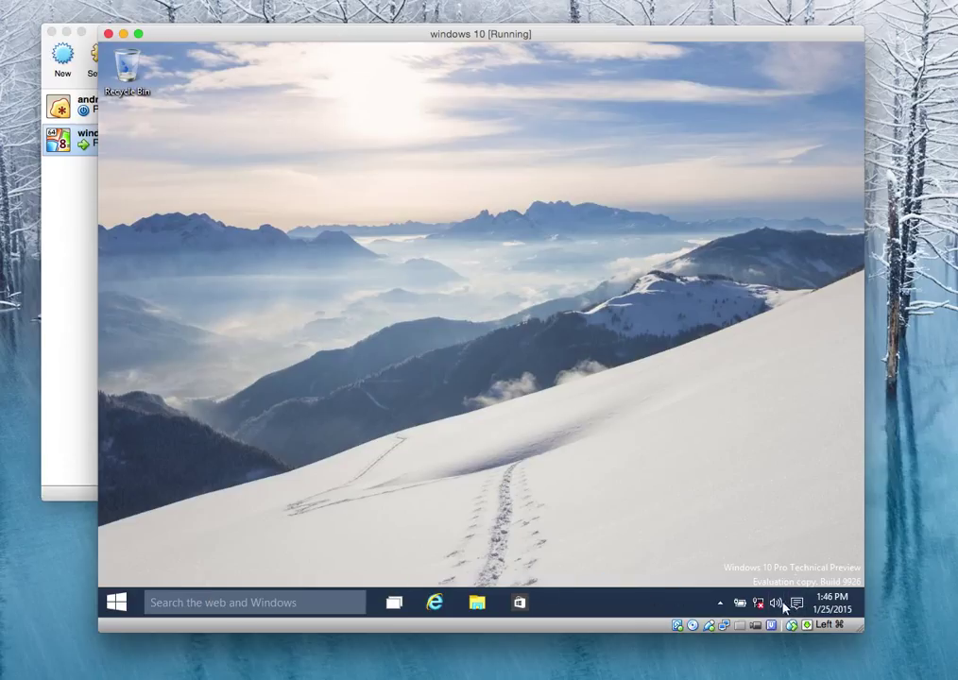
# Reconnect the VM's network adapter and open the guest's Network & Internet settings from the tray.
pyautogui.click(723, 626)
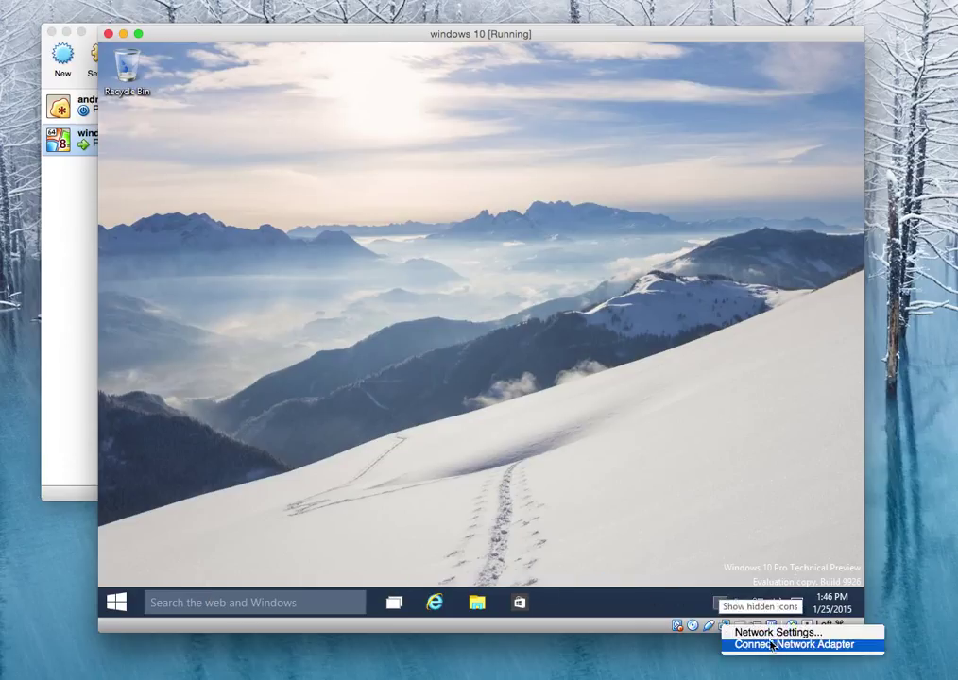
pyautogui.click(772, 645)
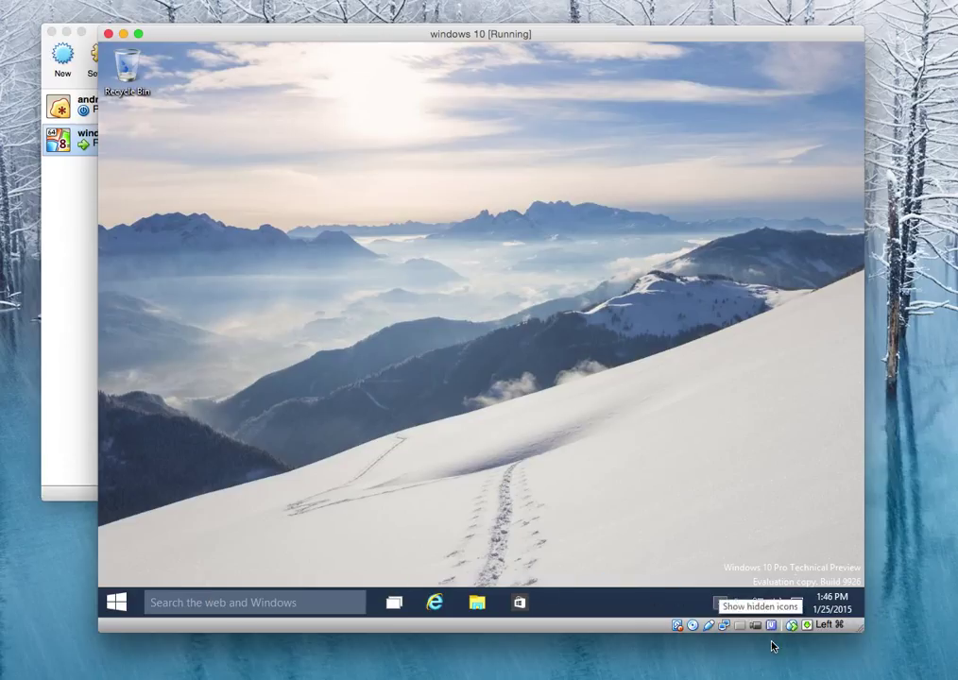
pyautogui.click(753, 588)
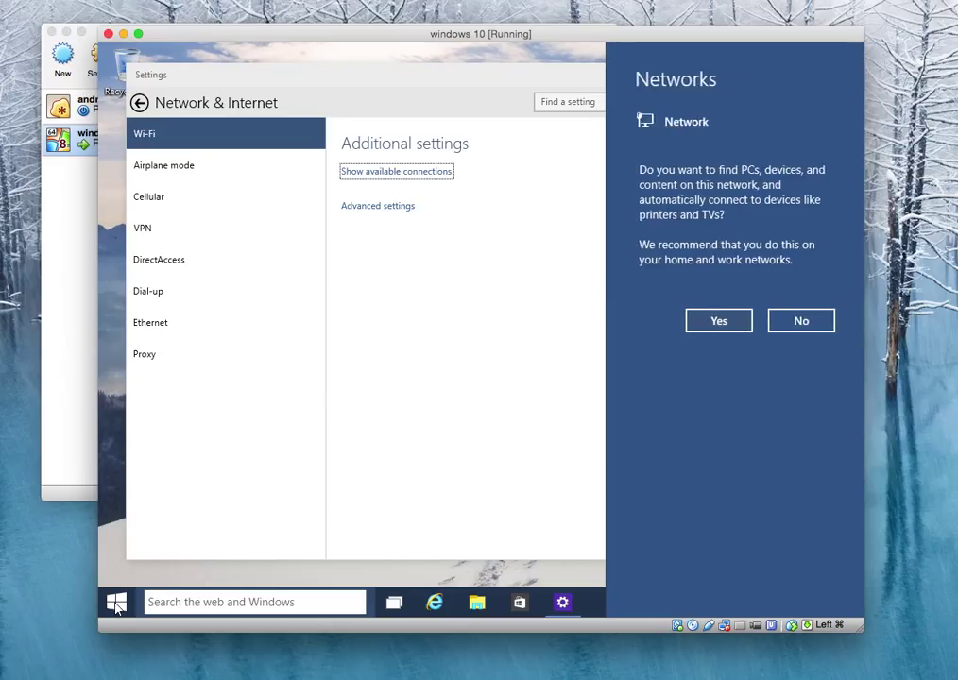
# Allow the PC to be found on this network, then expand the Start menu to full screen.
pyautogui.click(717, 323)
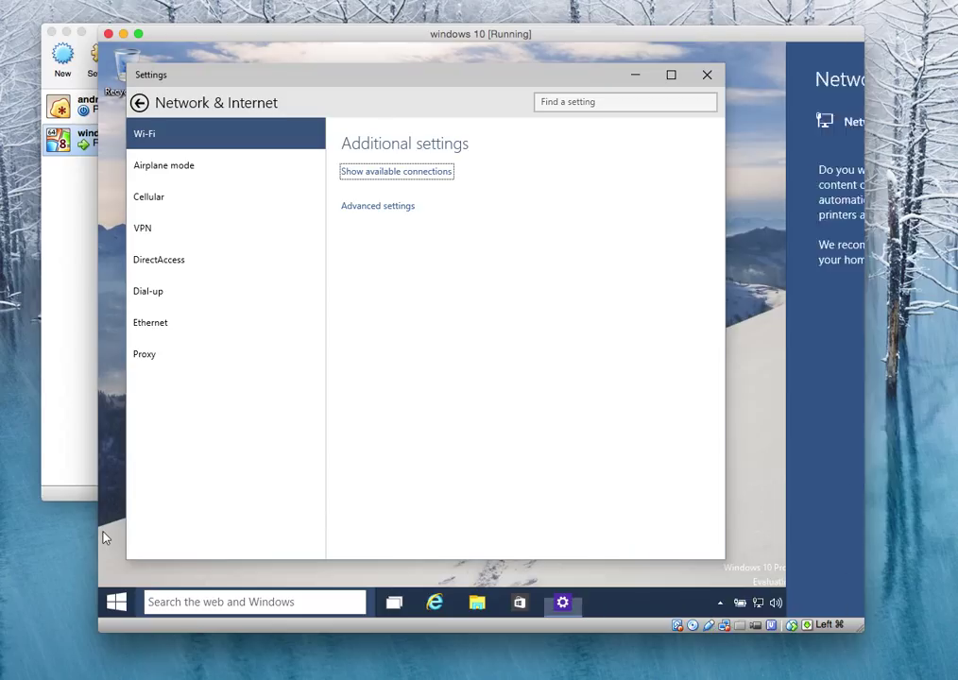
pyautogui.click(117, 603)
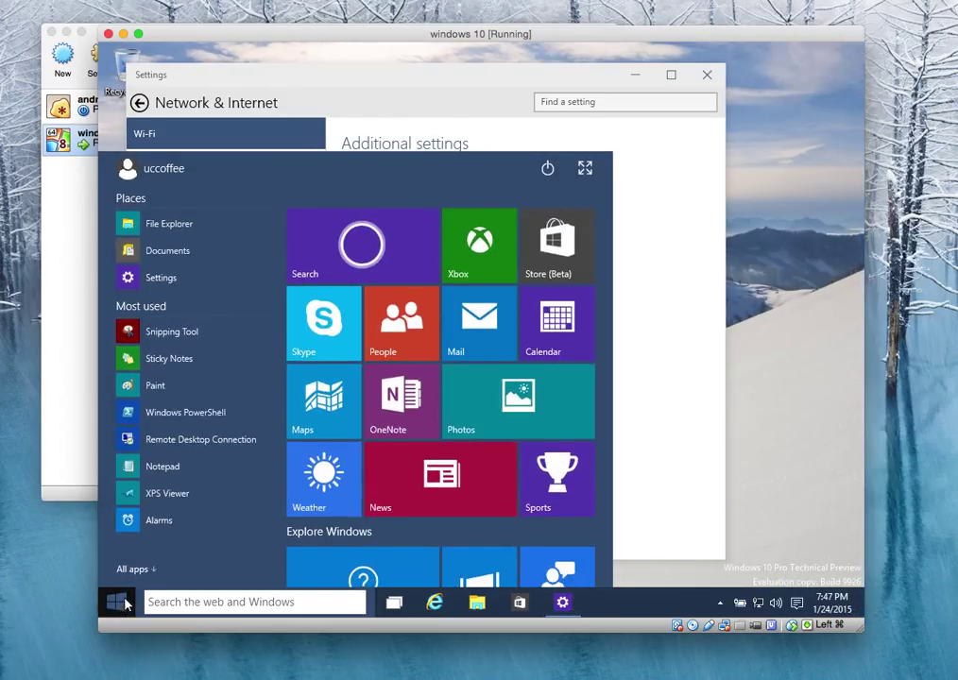
pyautogui.rightClick(126, 605)
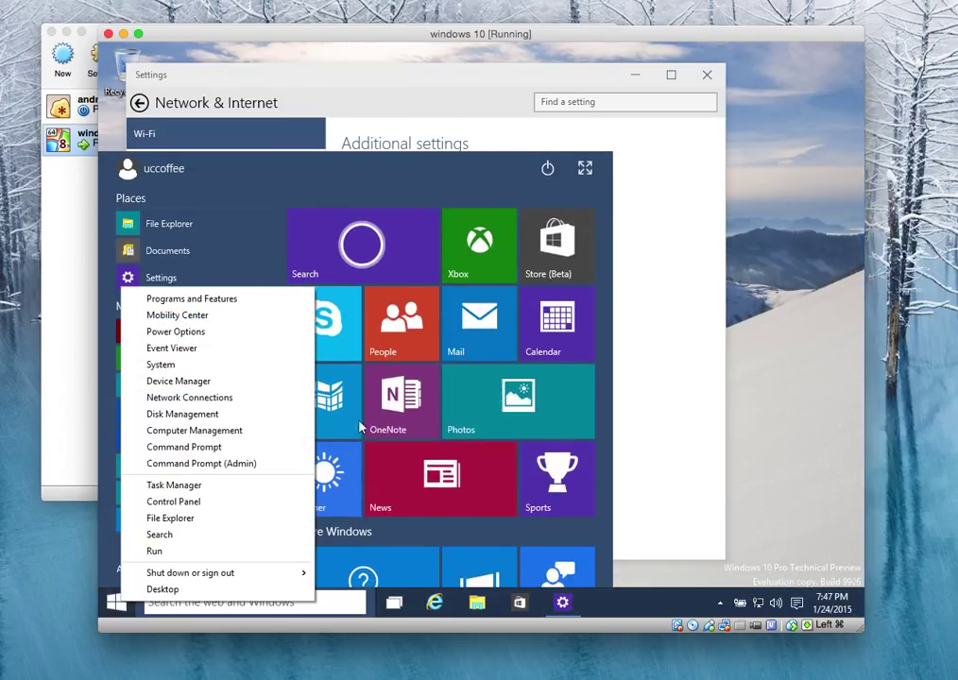
pyautogui.click(585, 170)
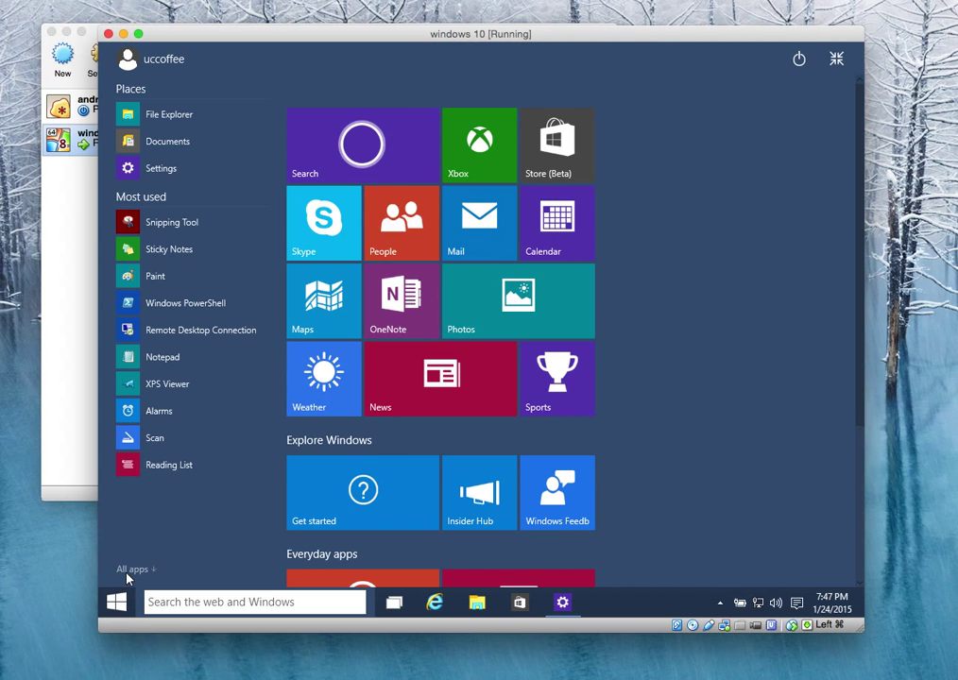
# Open Control Panel from the Start button's power-user menu.
pyautogui.click(120, 605)
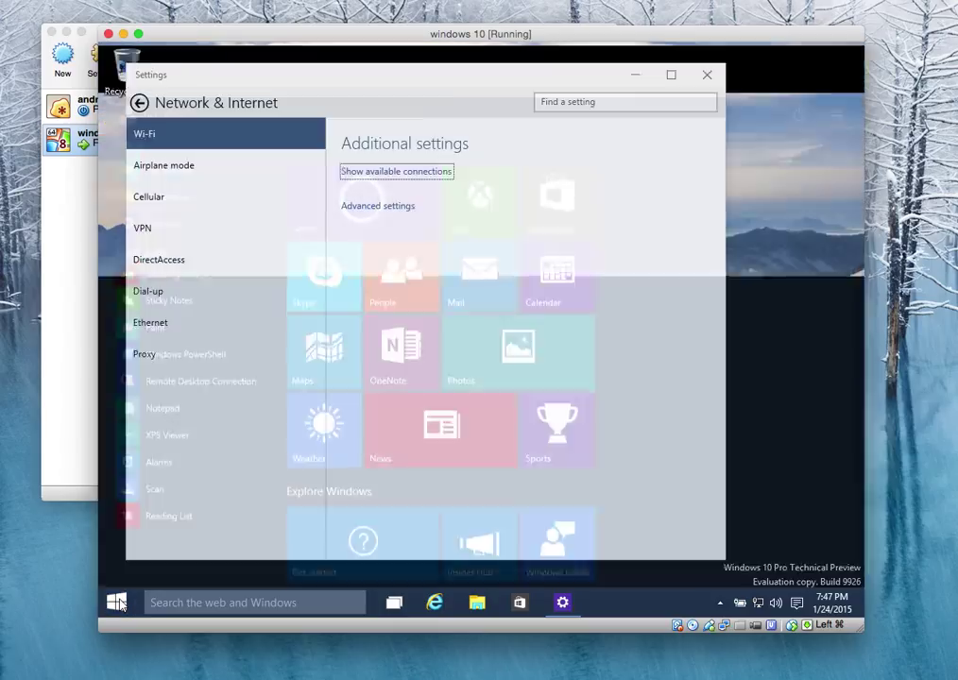
pyautogui.rightClick(120, 605)
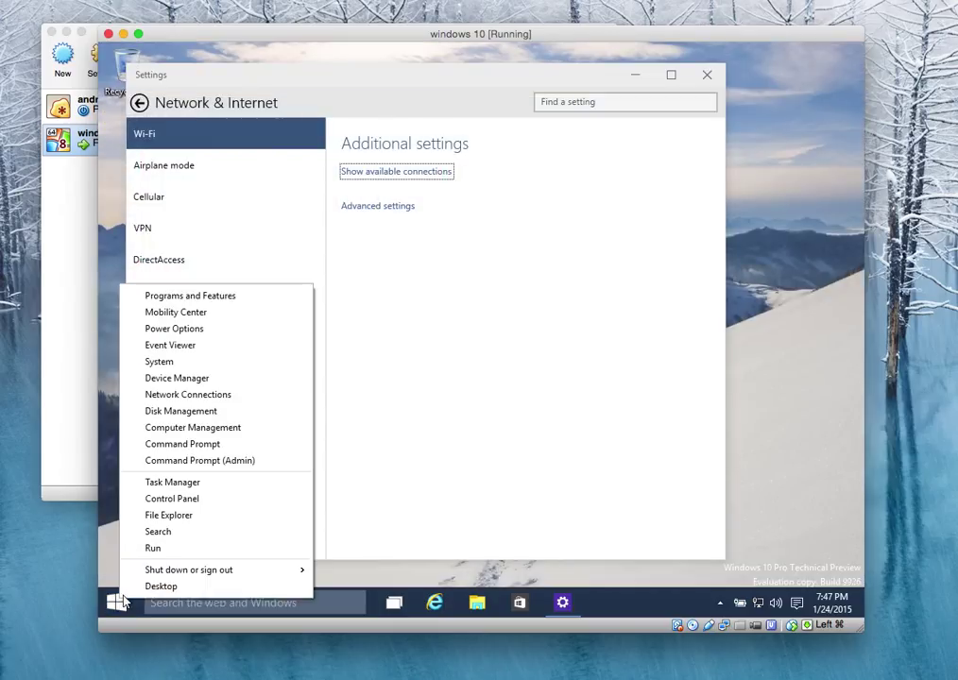
pyautogui.click(170, 500)
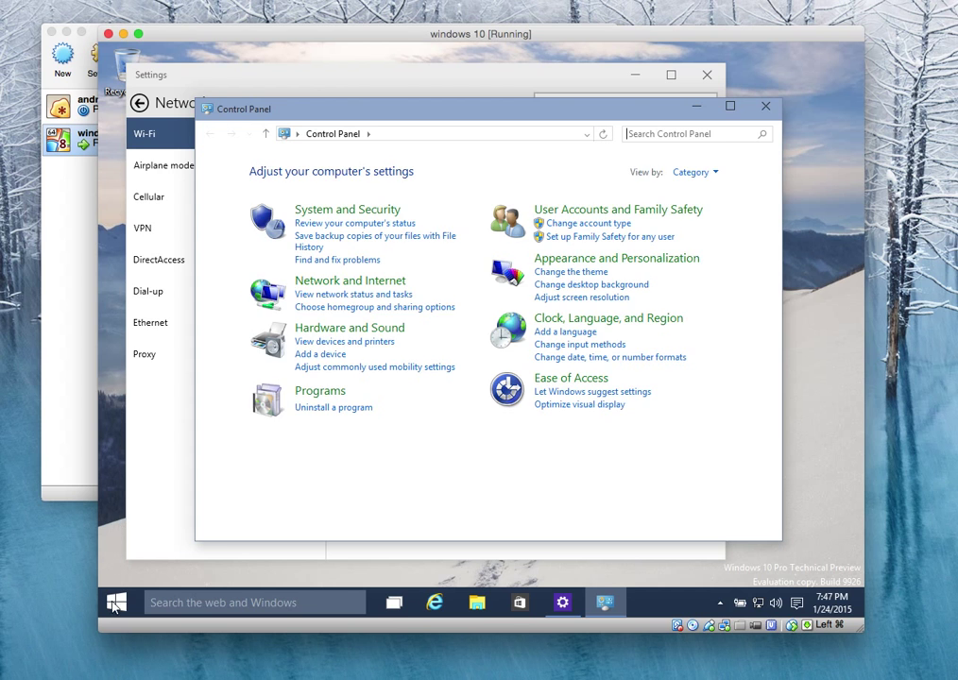
# Go to System and Security > System to view the guest's specs, then reopen Start.
pyautogui.click(360, 209)
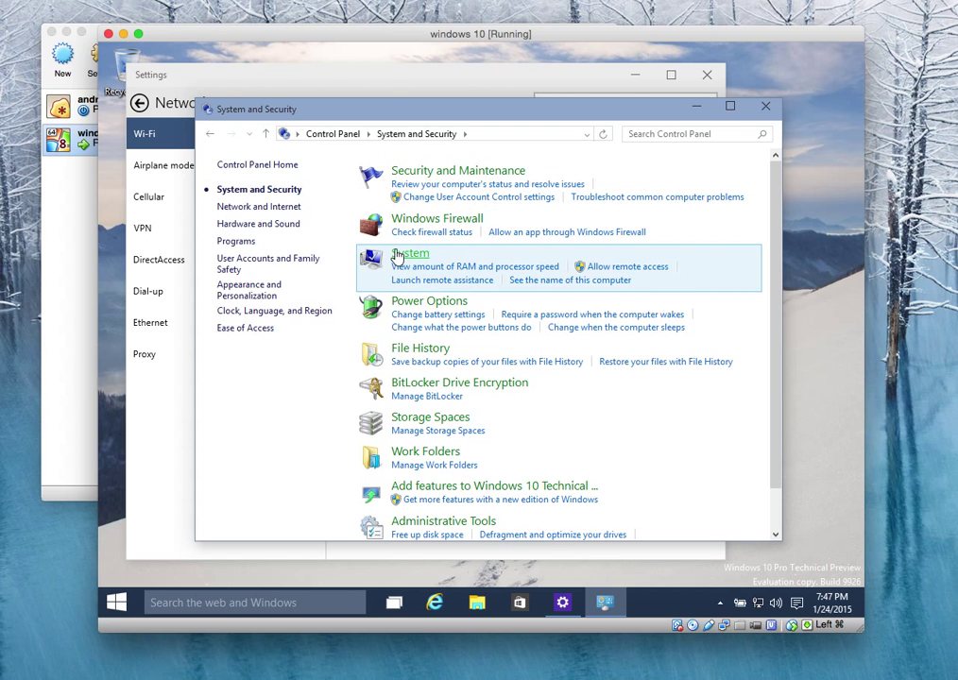
pyautogui.click(398, 257)
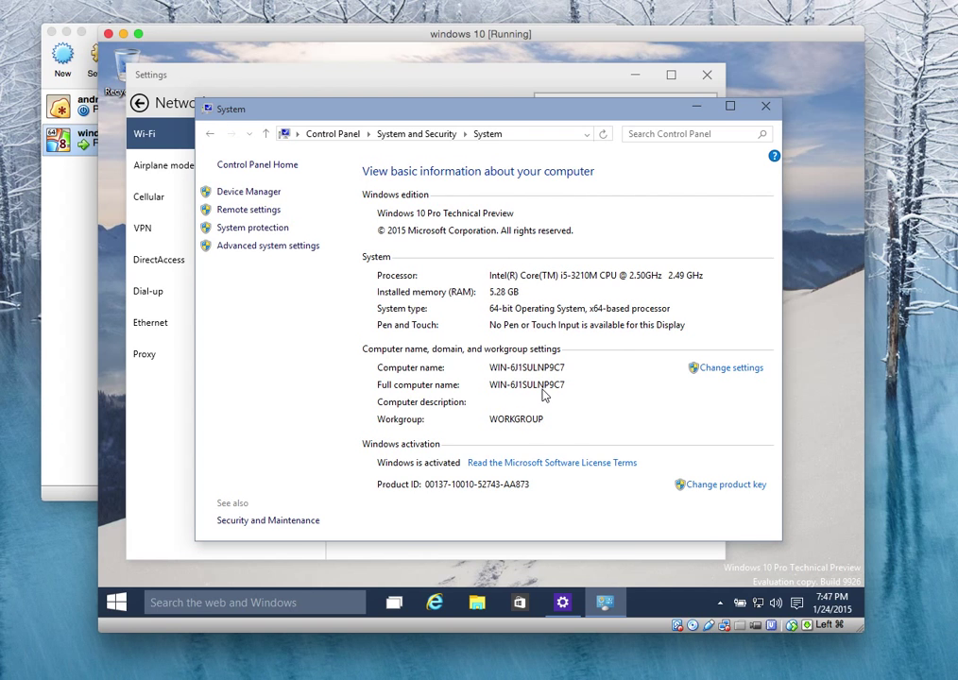
pyautogui.click(123, 603)
# Restore the full-screen Start menu to its normal size.
pyautogui.scroll(-3, 553, 387)
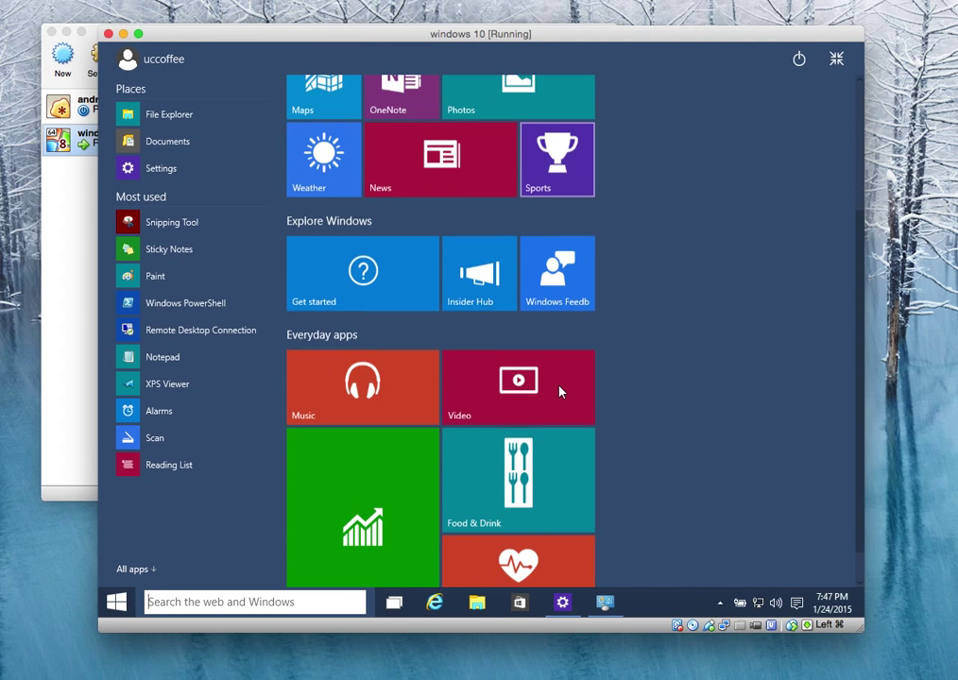
pyautogui.scroll(3, 560, 391)
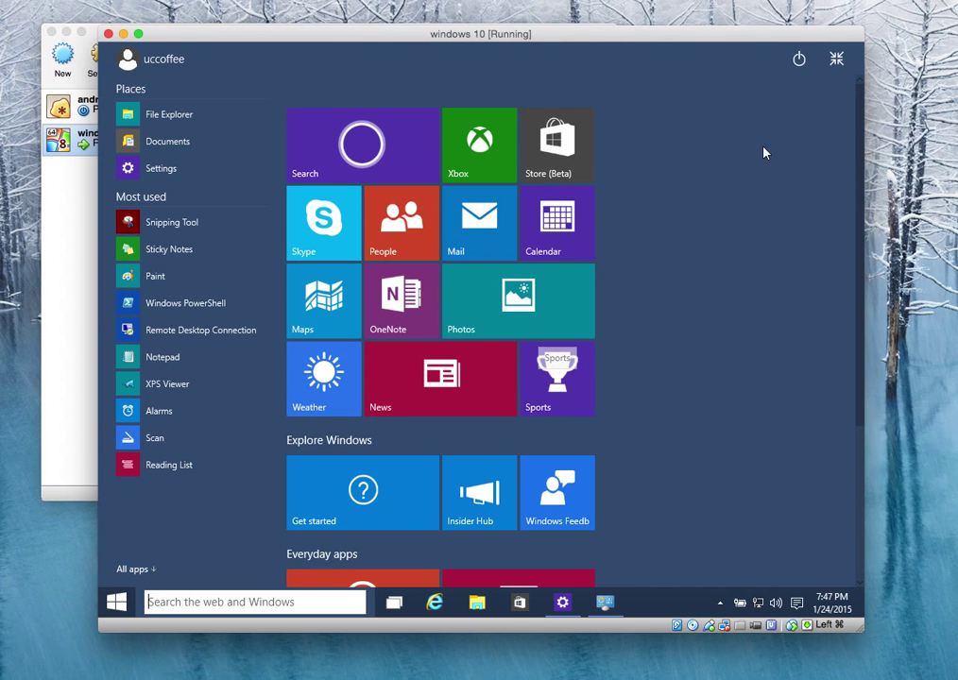
pyautogui.click(836, 59)
pyautogui.scroll(-3, 378, 246)
pyautogui.scroll(3, 285, 270)
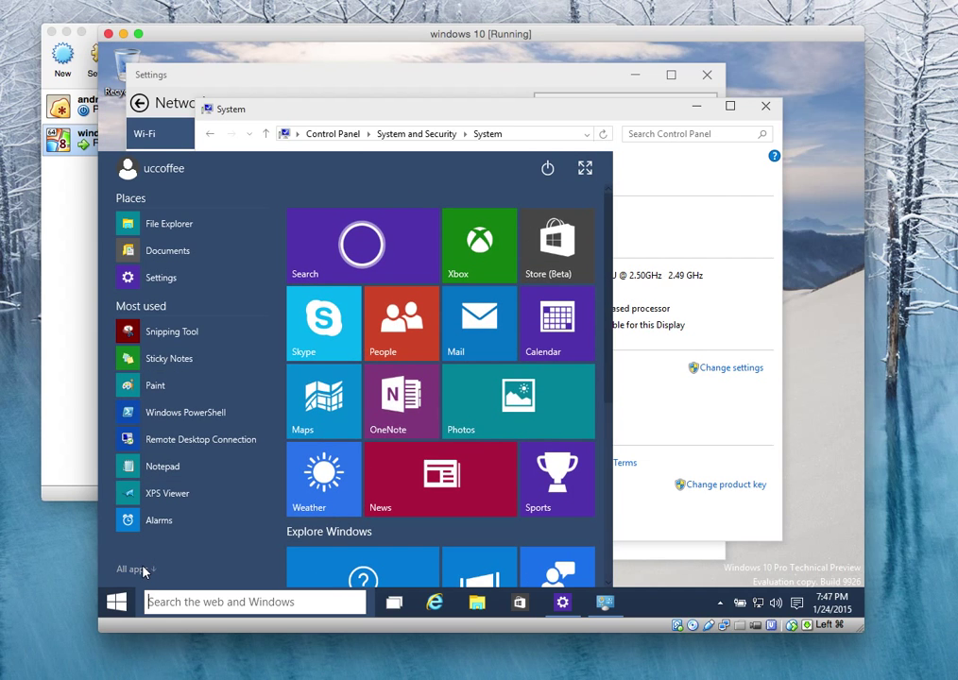
# Browse the alphabetical All apps list, then close the Start menu.
pyautogui.click(129, 569)
pyautogui.scroll(-3, 164, 422)
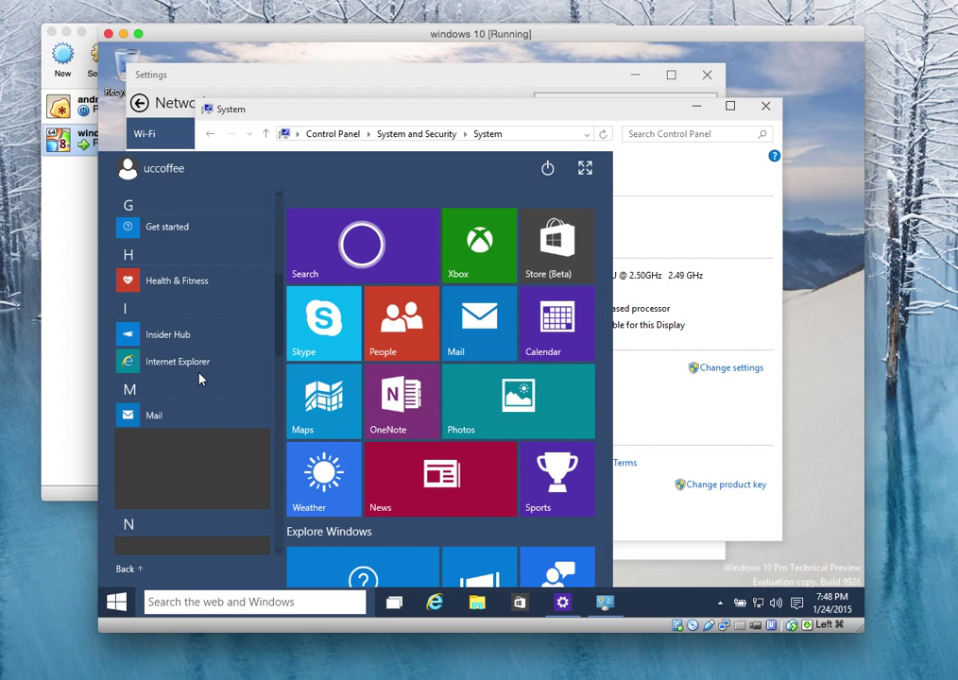
pyautogui.scroll(-5, 199, 379)
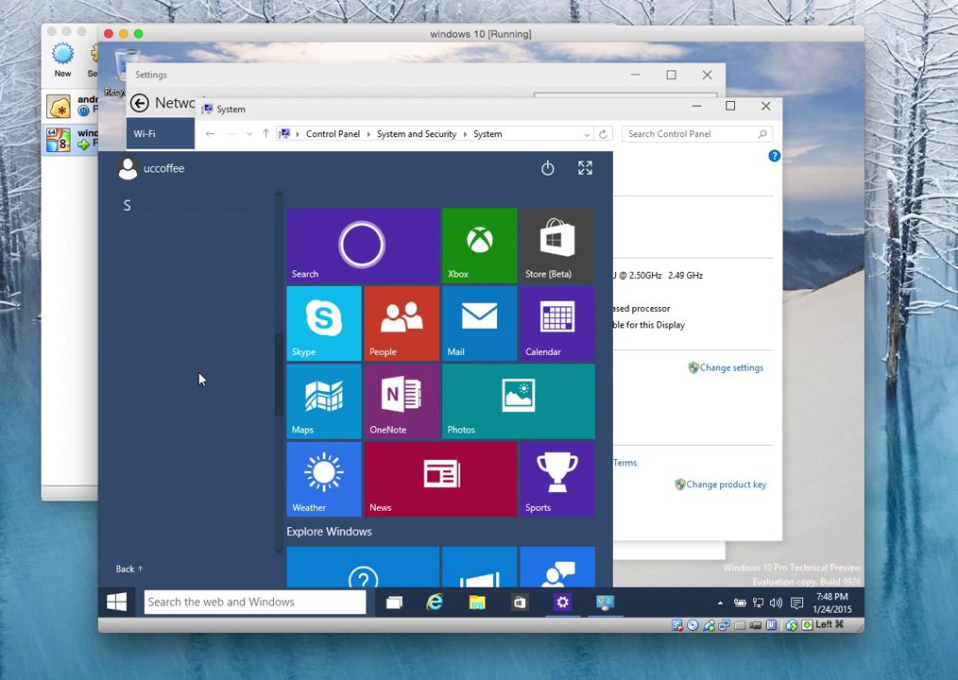
pyautogui.scroll(15, 281, 354)
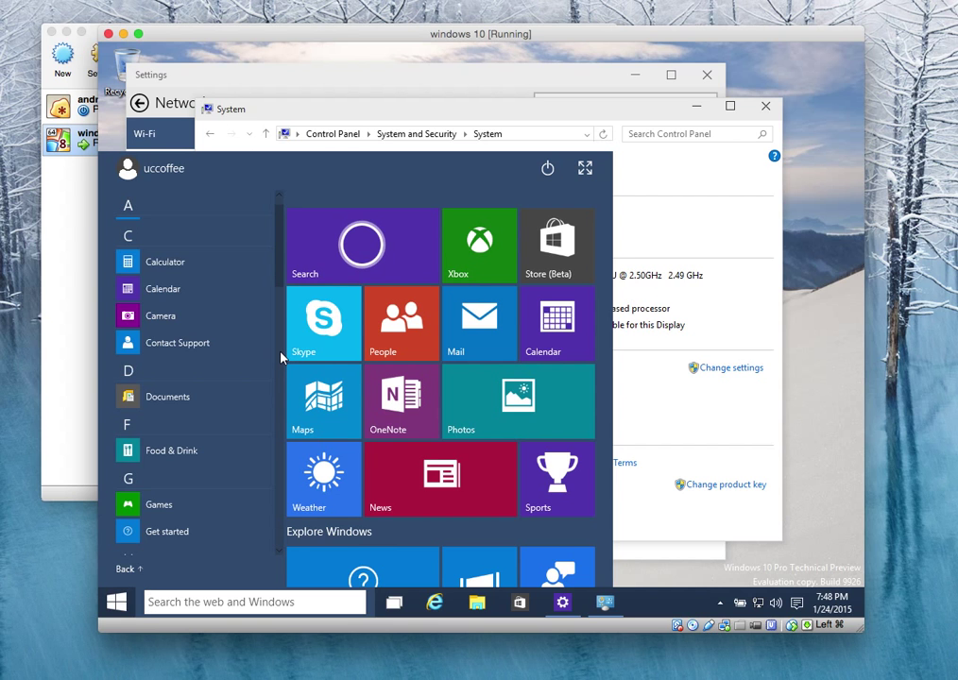
pyautogui.scroll(-15, 281, 357)
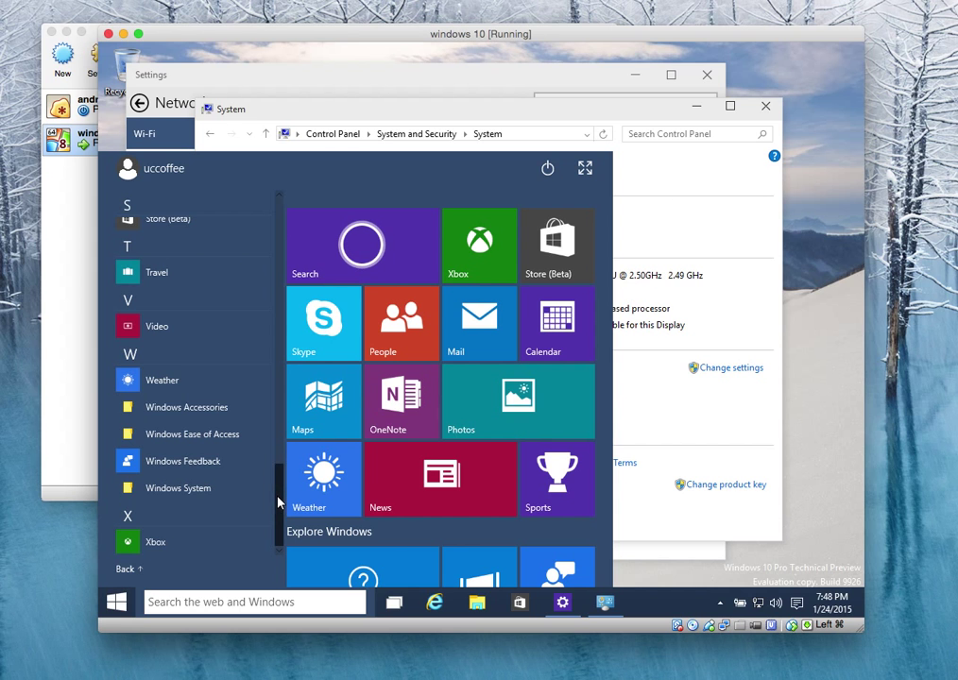
pyautogui.scroll(3, 290, 332)
pyautogui.scroll(5, 290, 333)
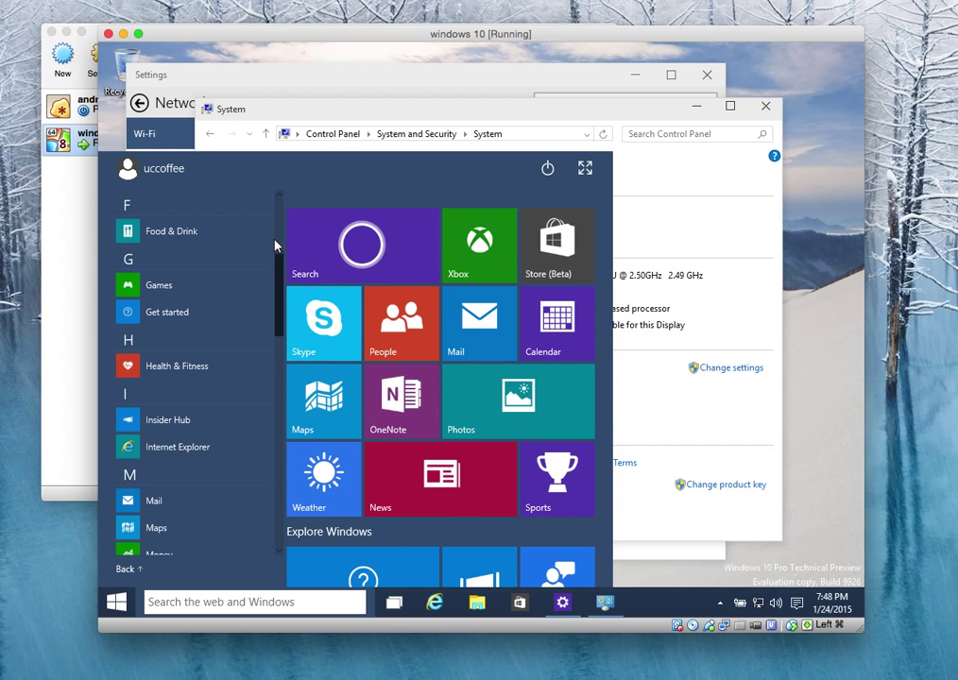
pyautogui.scroll(-7, 255, 416)
pyautogui.scroll(-5, 255, 416)
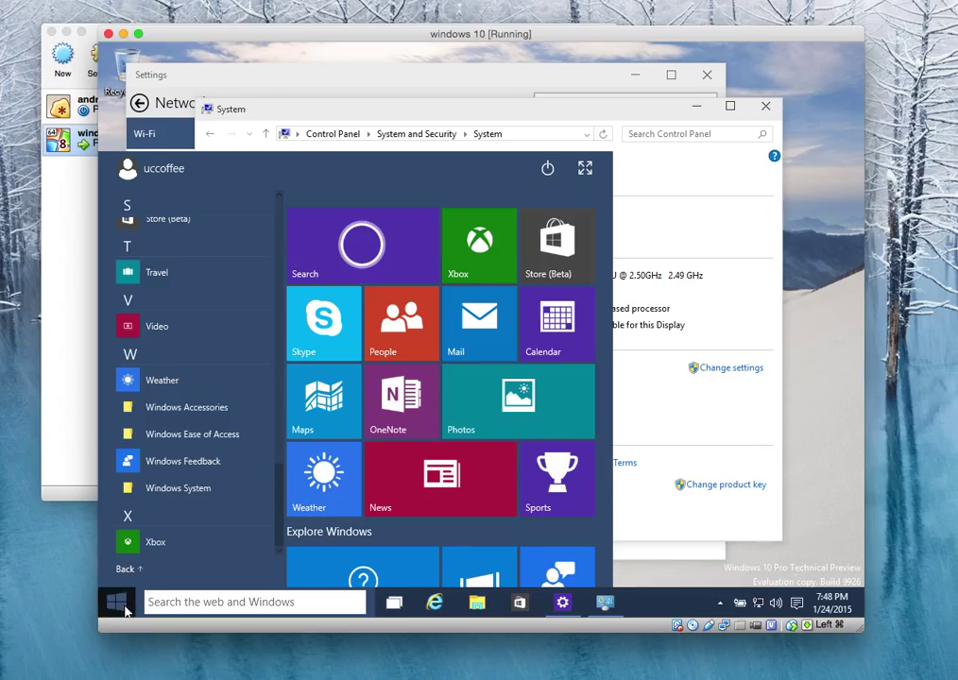
pyautogui.click(791, 567)
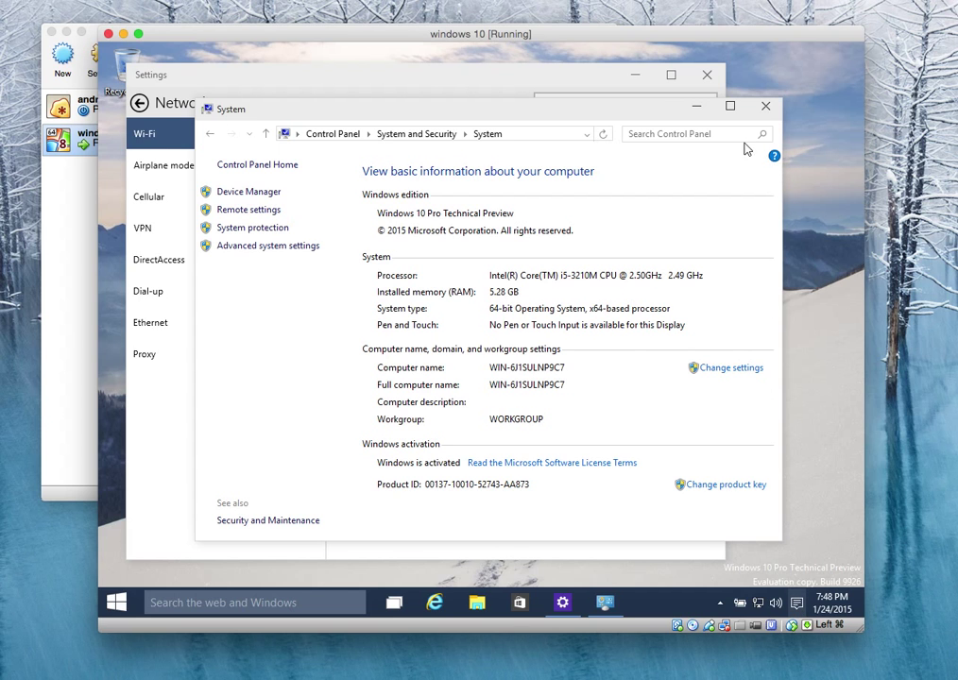
# Turn on Tablet mode from the expanded Action Center quick actions.
pyautogui.press('super+a')
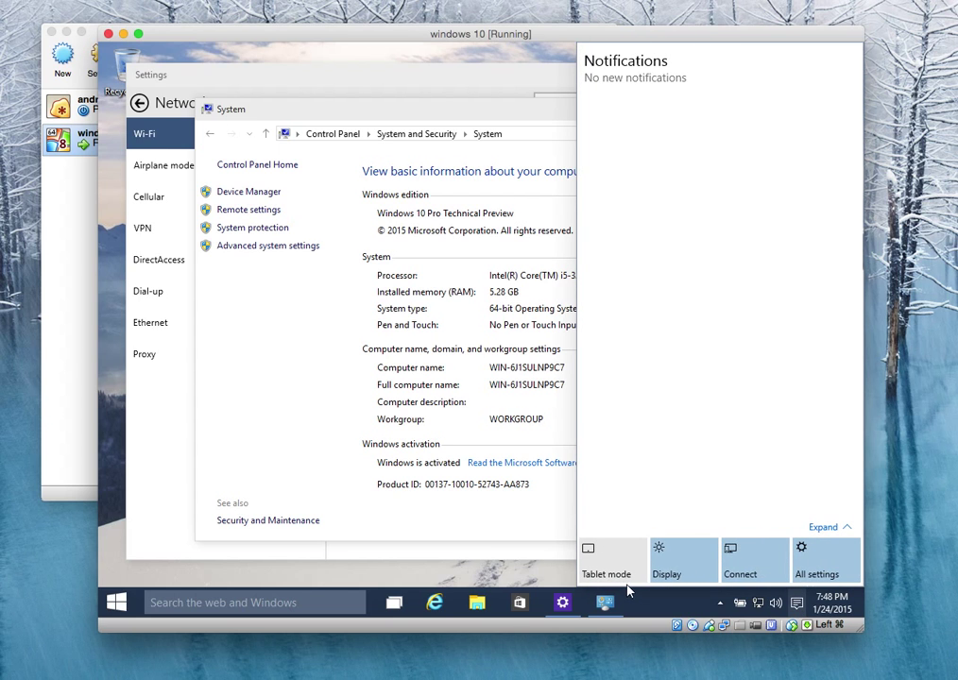
pyautogui.click(847, 529)
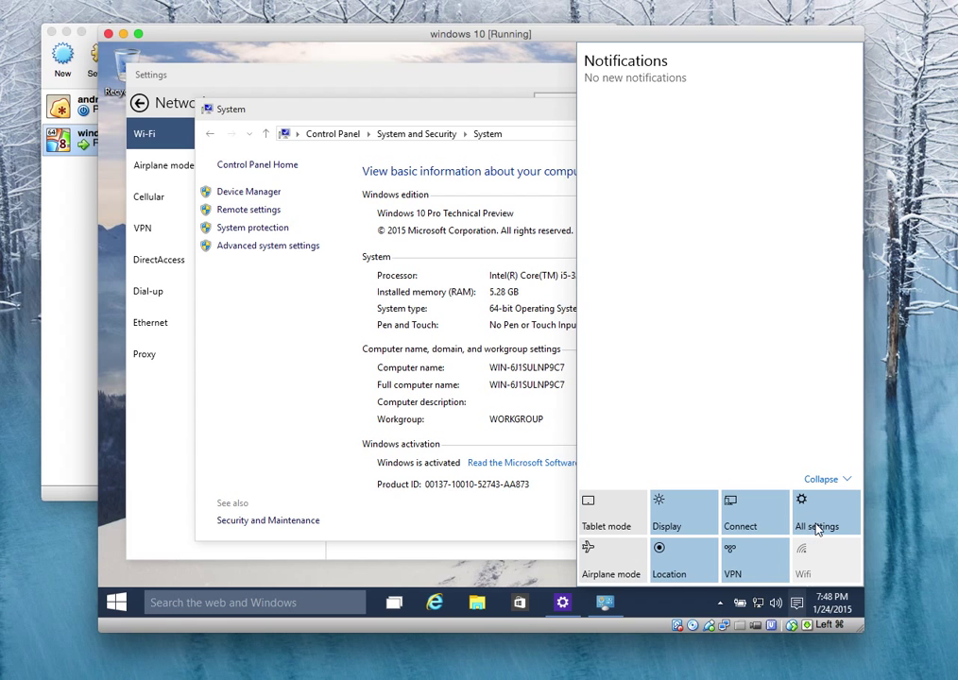
pyautogui.click(643, 523)
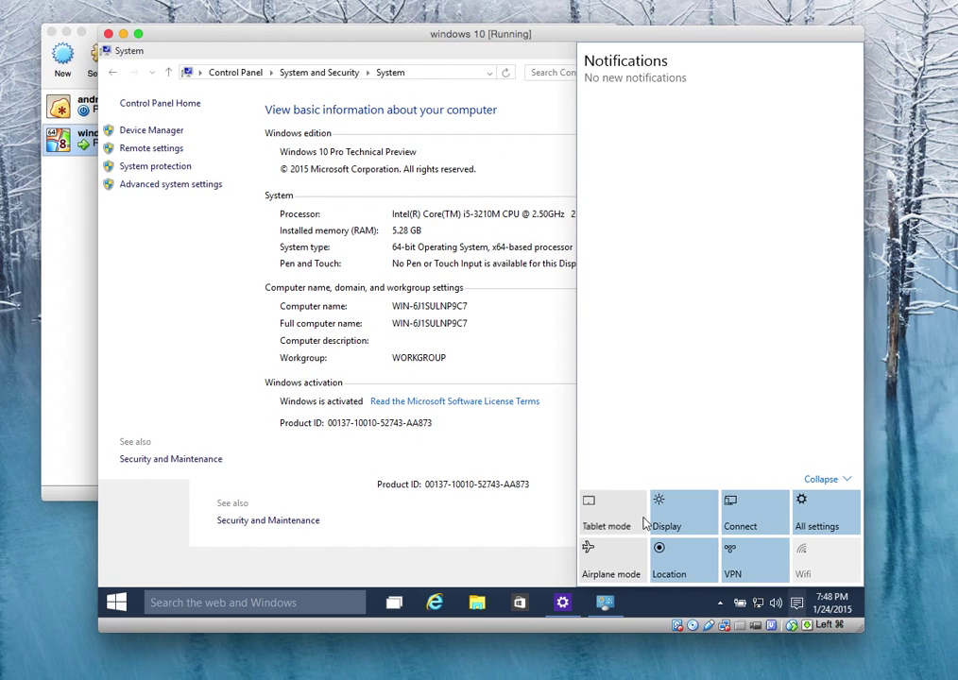
pyautogui.click(487, 511)
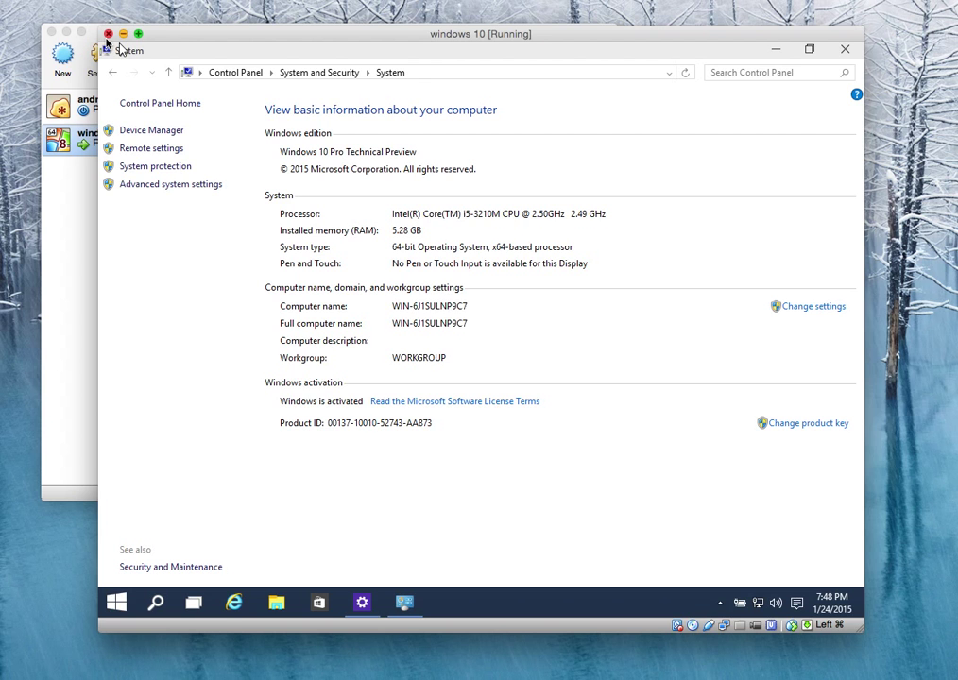
# Check the power-user menu, search box and hidden tray icons, then open Advanced system settings.
pyautogui.rightClick(127, 601)
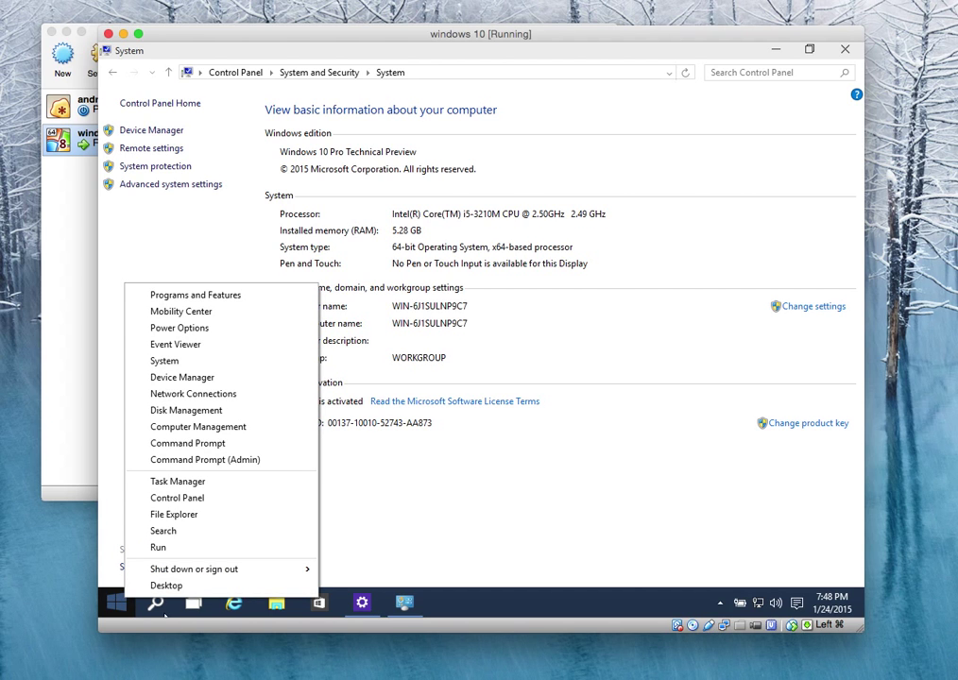
pyautogui.click(165, 614)
pyautogui.click(165, 613)
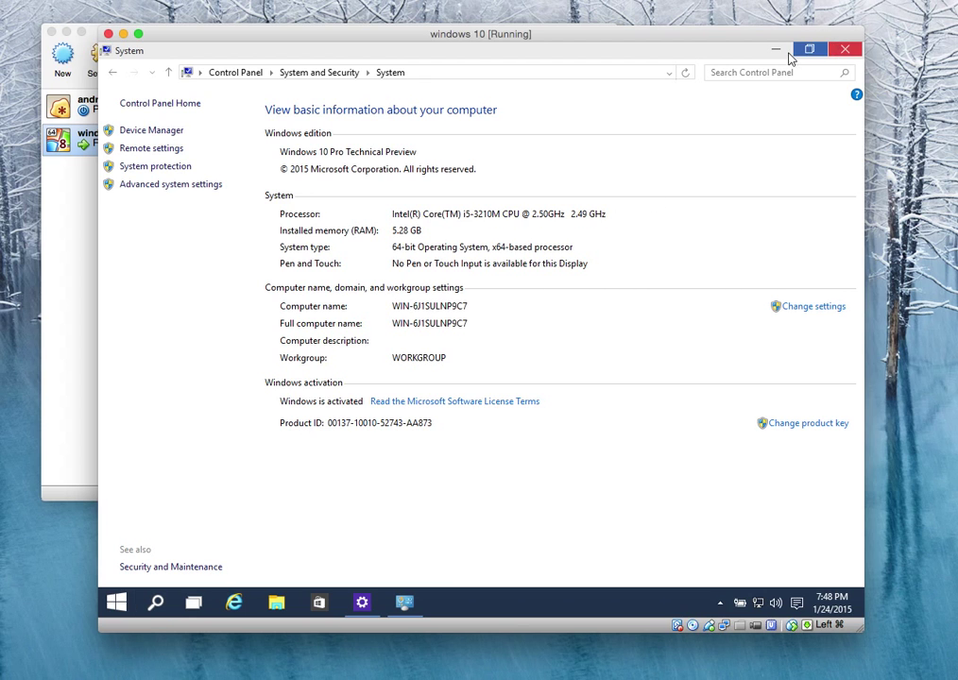
pyautogui.click(719, 605)
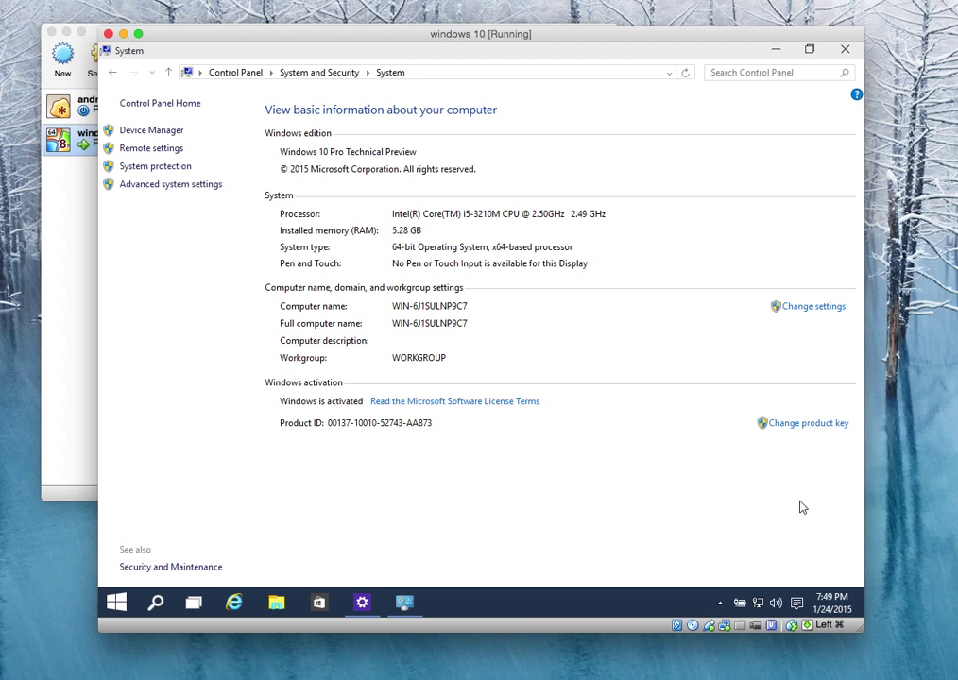
pyautogui.click(801, 576)
pyautogui.click(176, 185)
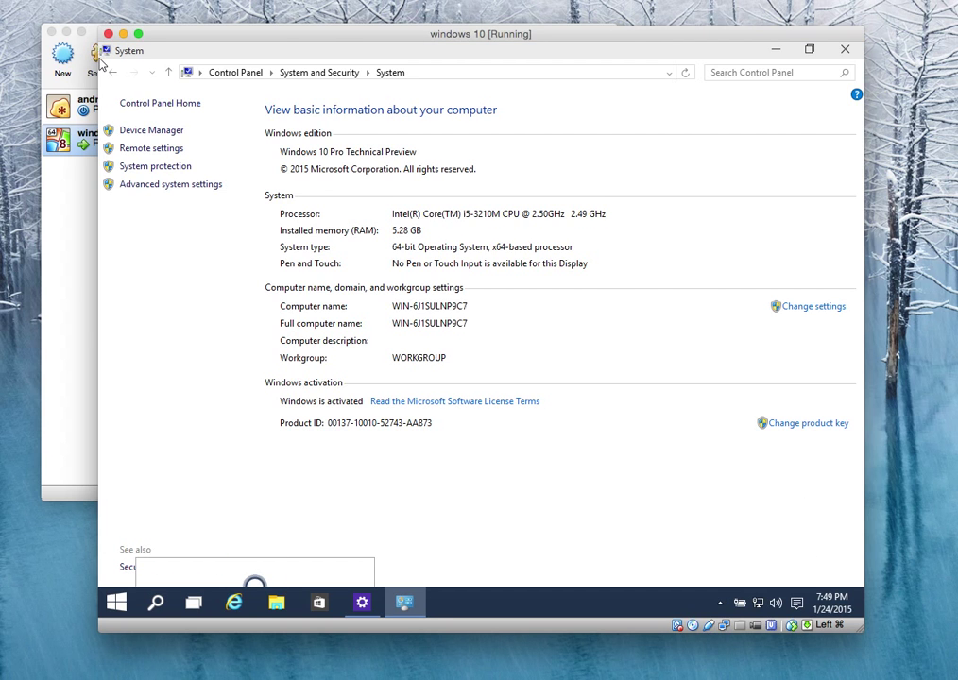